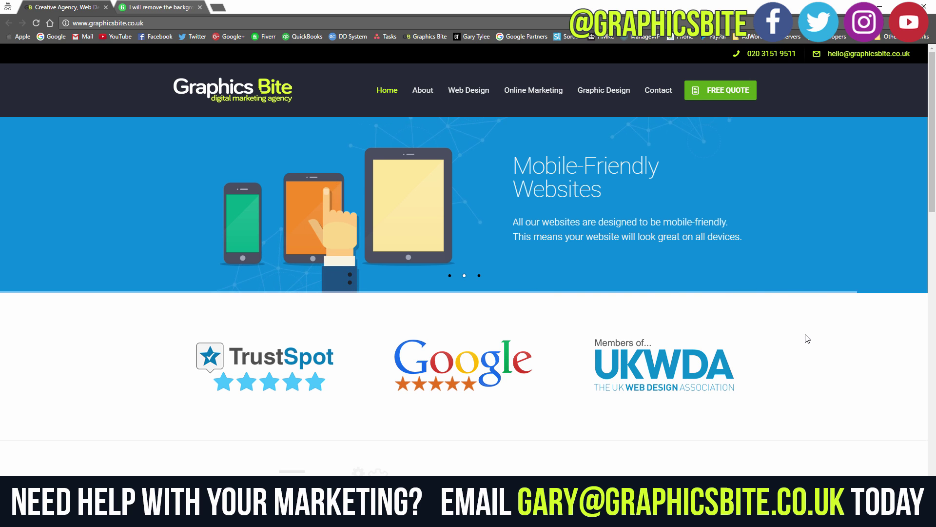
Open the Football, Nike and Female images from the Desktop folder in Photoshop.
key(ctrl+w)
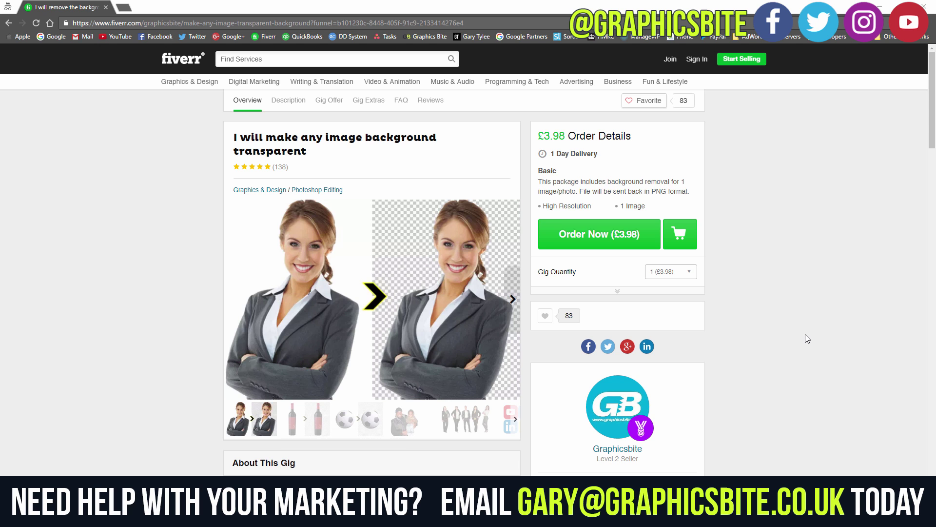
key(alt+Tab)
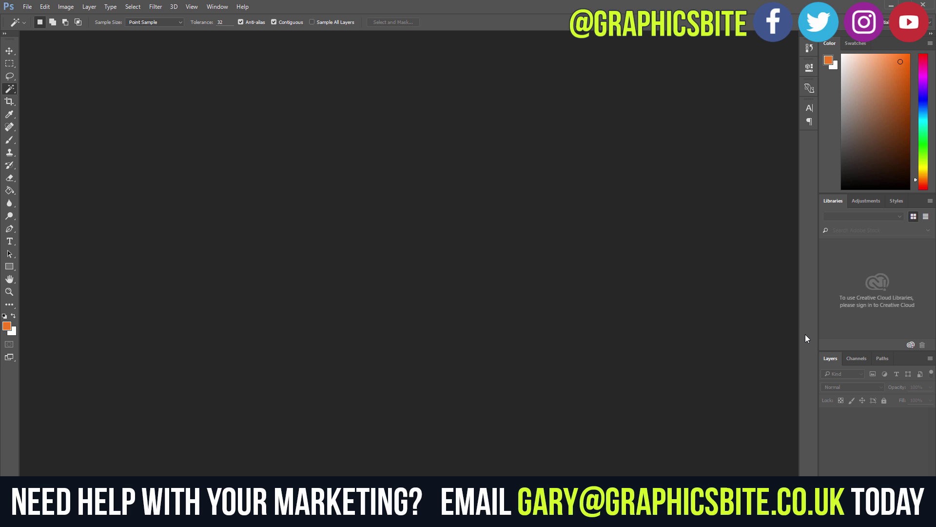
key(alt+Tab)
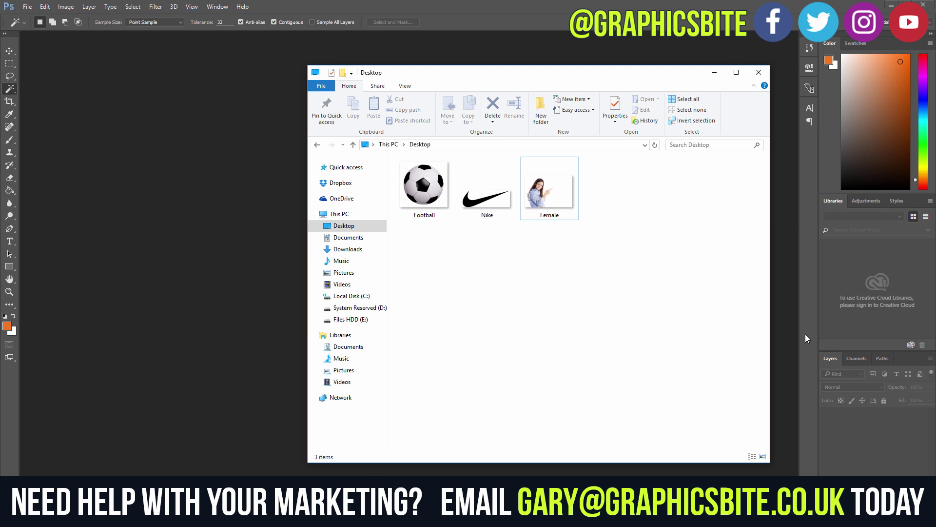
drag(424, 275, 536, 183)
drag(424, 187, 195, 220)
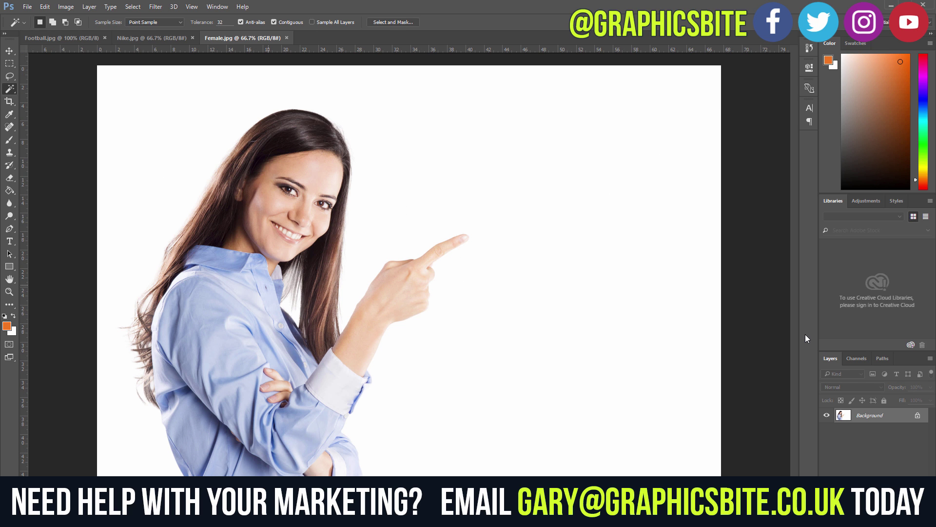
In the Football image, choose the Magic Wand tool and convert the locked background into a regular layer with the default name.
key(ctrl+shift+Tab)
key(ctrl+shift+Tab)
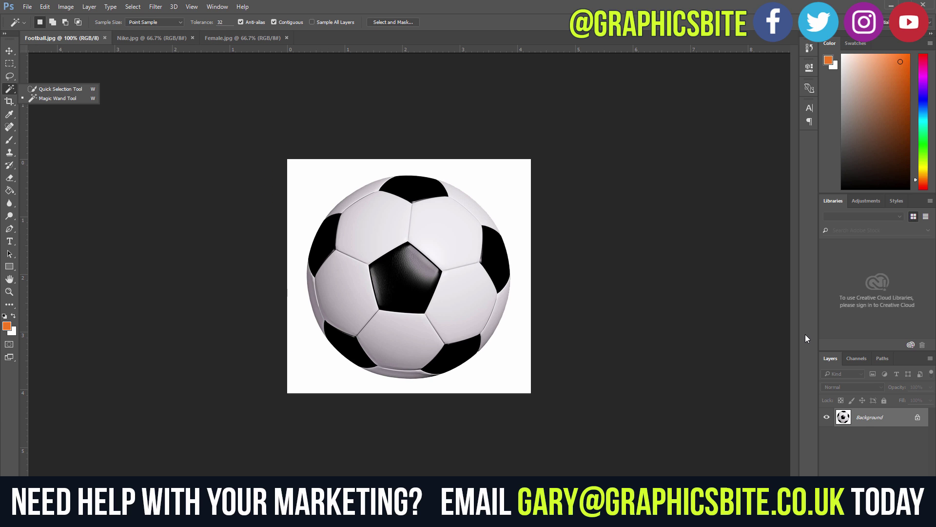
click(63, 99)
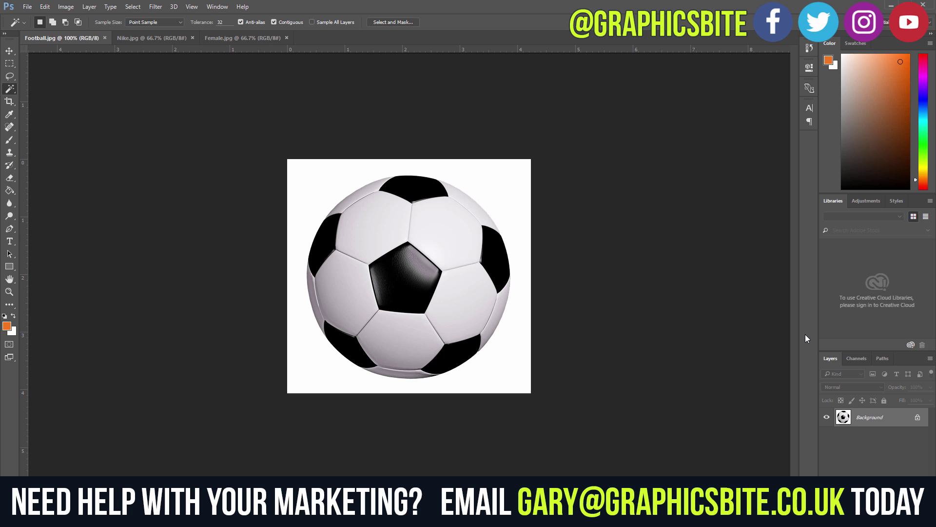
right_click(878, 412)
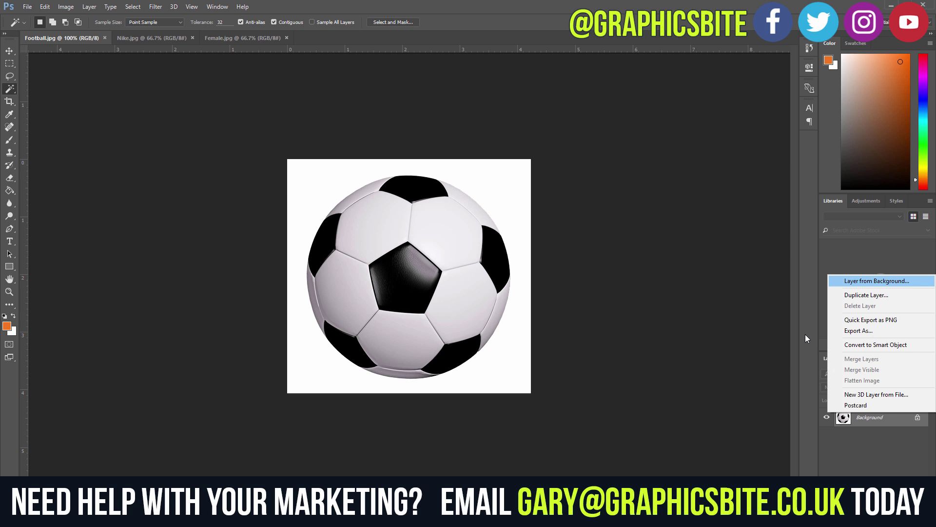
key(Return)
key(Return)
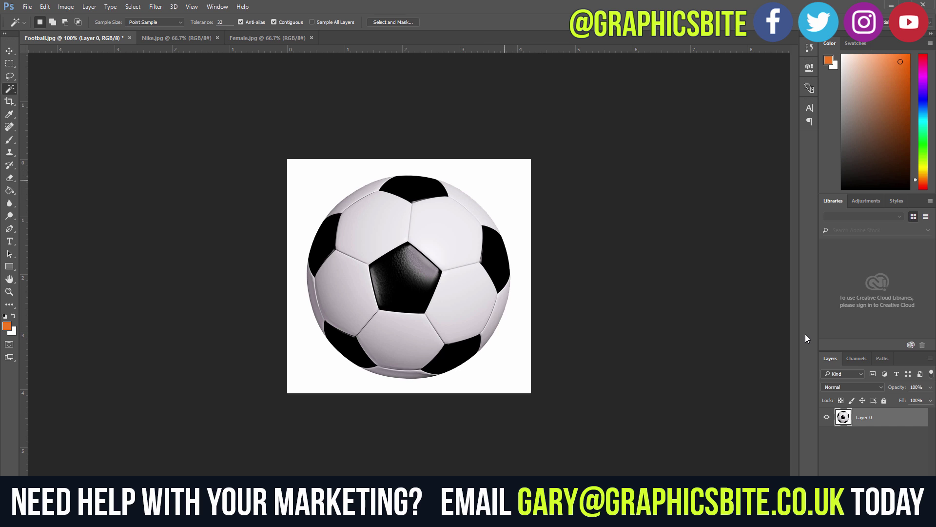
Select the white area around the football with the Magic Wand, delete it and clear the selection.
click(513, 180)
key(Delete)
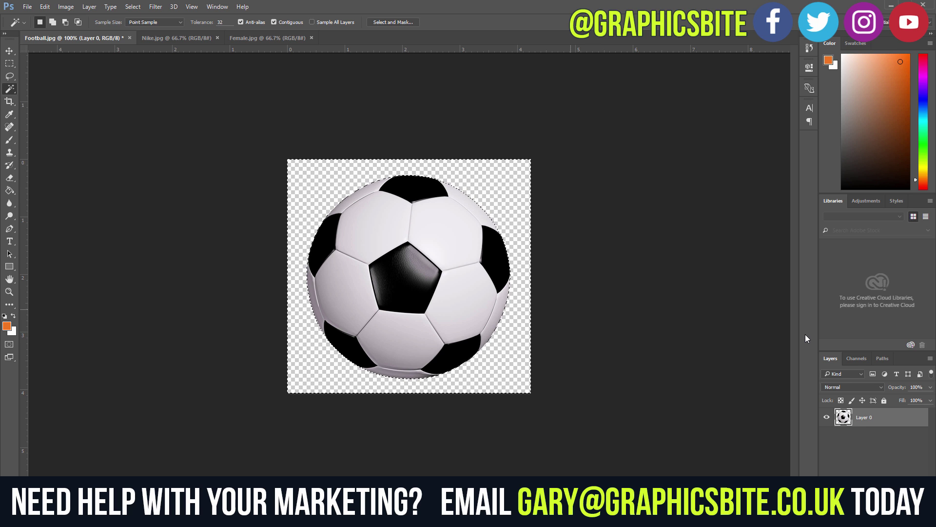
key(ctrl+d)
Save the football cutout to the Desktop as a PNG named Football Transparent, with smallest compression and no interlacing.
click(27, 6)
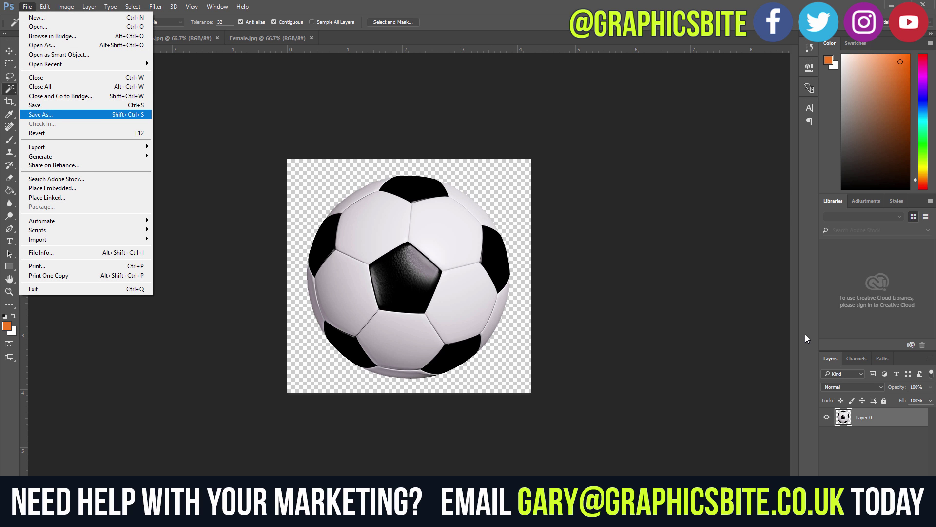
click(85, 115)
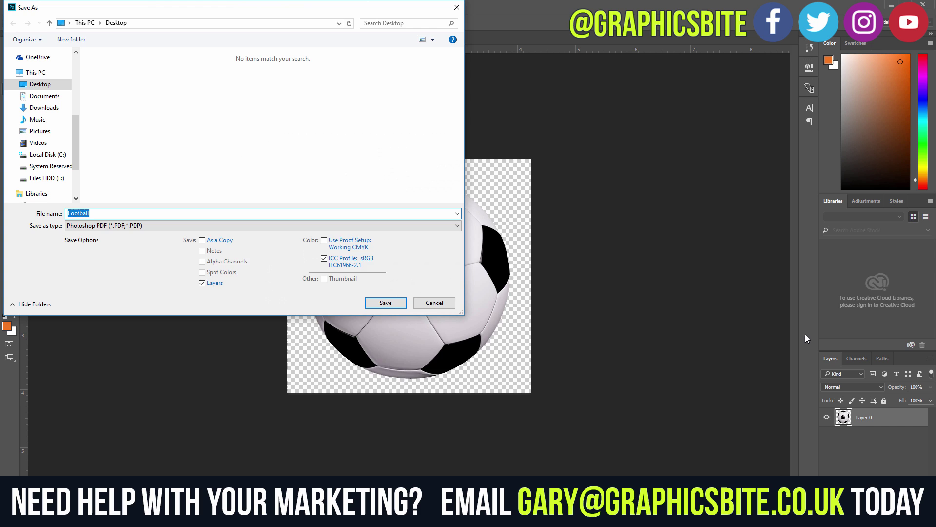
click(262, 225)
key(Up)
key(Up)
key(Return)
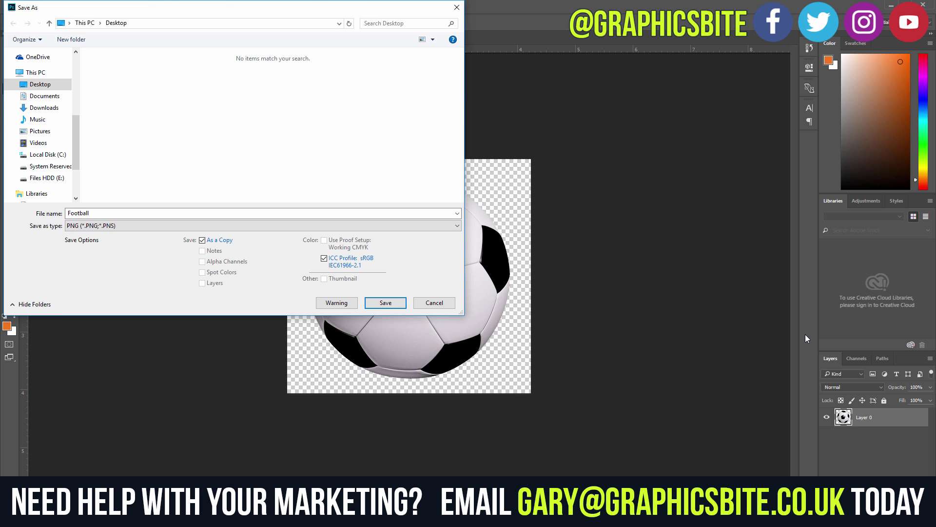
key(shift+Tab)
key(End)
text(Transparent)
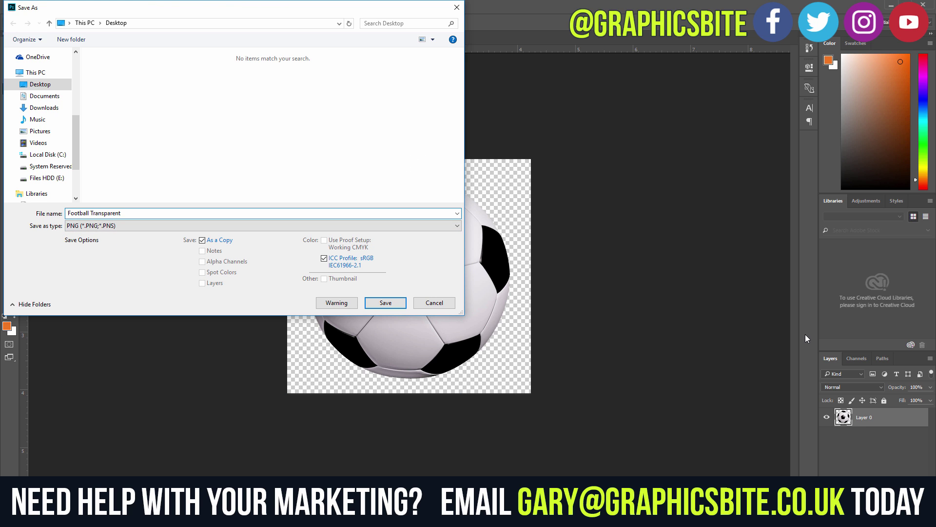
key(Return)
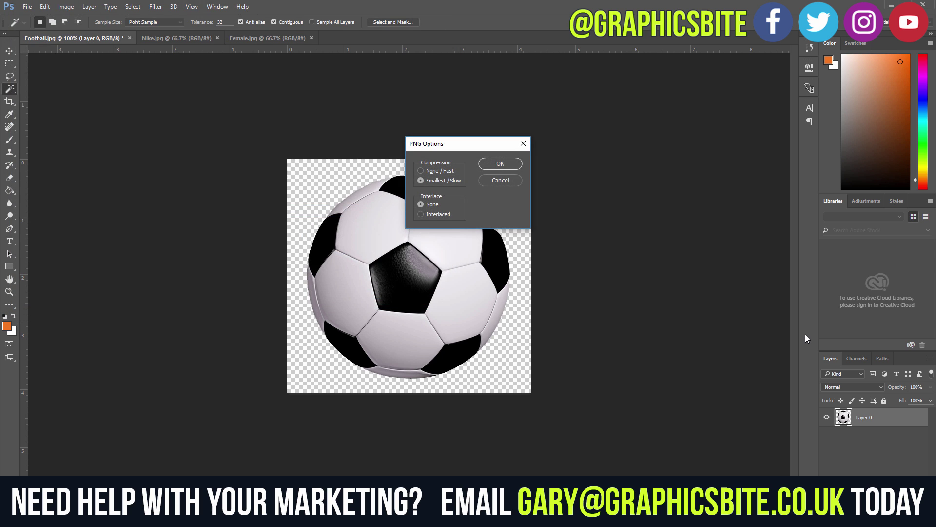
key(Return)
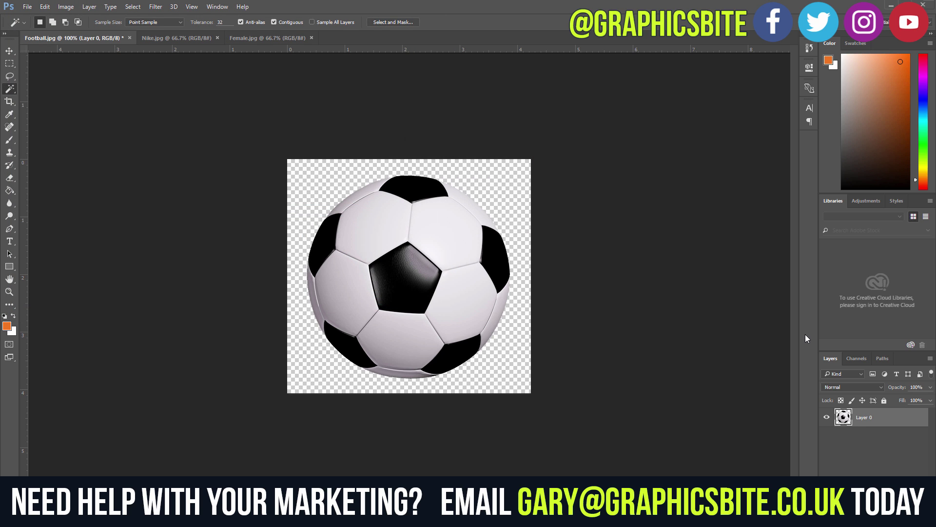
Compare the saved Football Transparent PNG with the original Football JPG by viewing both from the Desktop folder in Photos.
key(super+e)
click(611, 187)
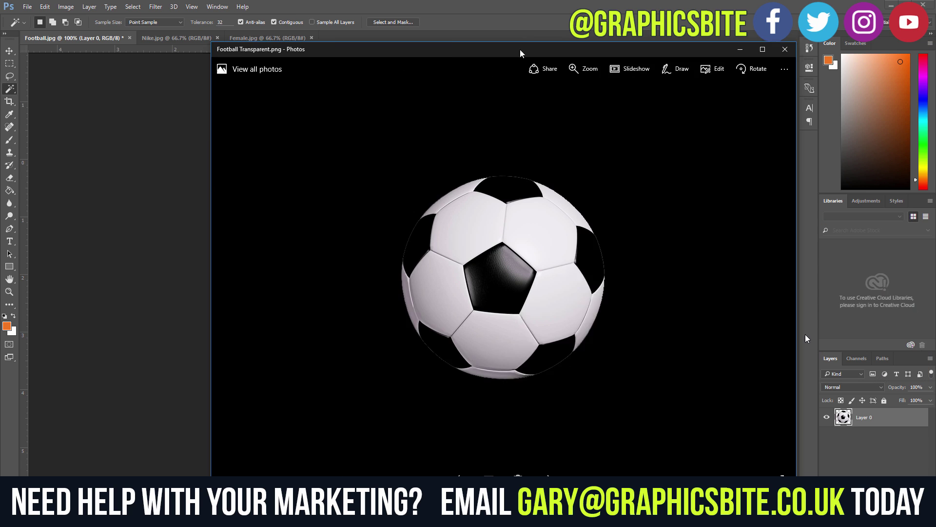
drag(519, 49, 482, 22)
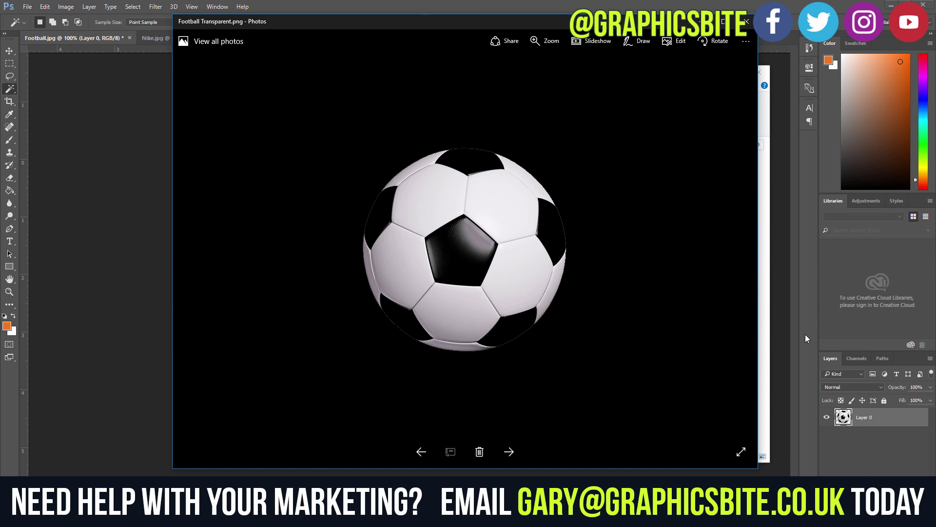
key(alt+Tab)
key(Home)
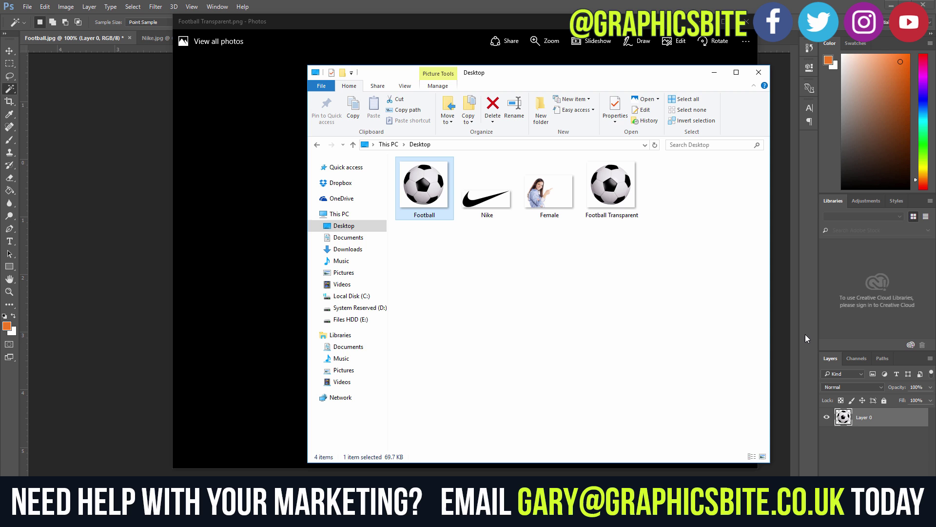
key(alt+Tab)
key(alt+F4)
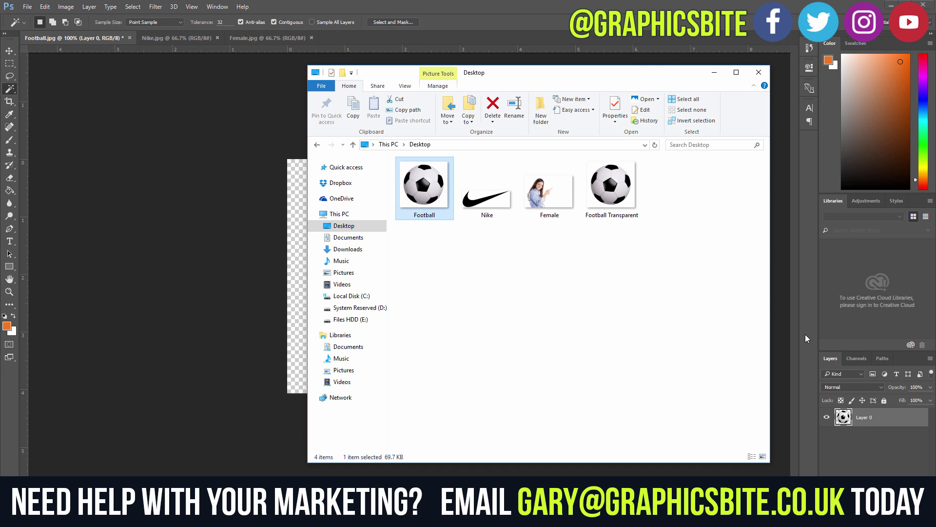
key(Return)
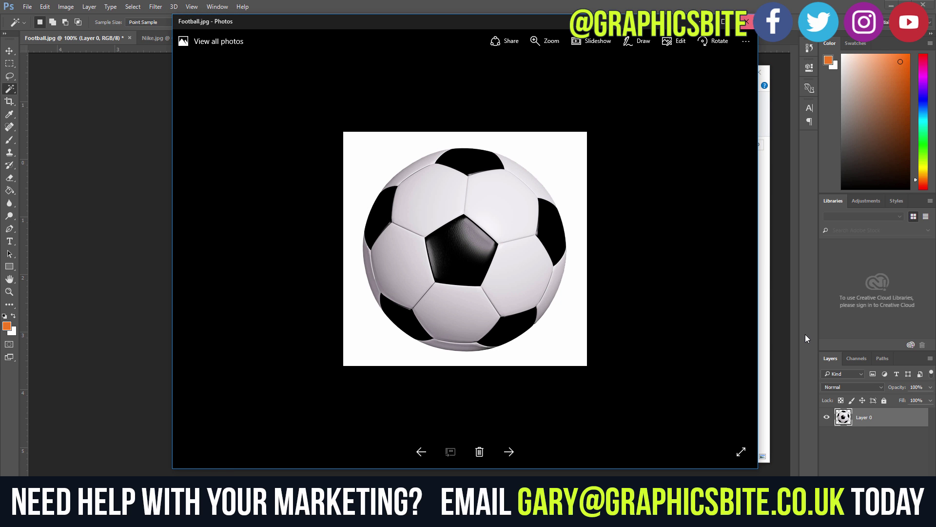
key(alt+Tab)
key(End)
key(Return)
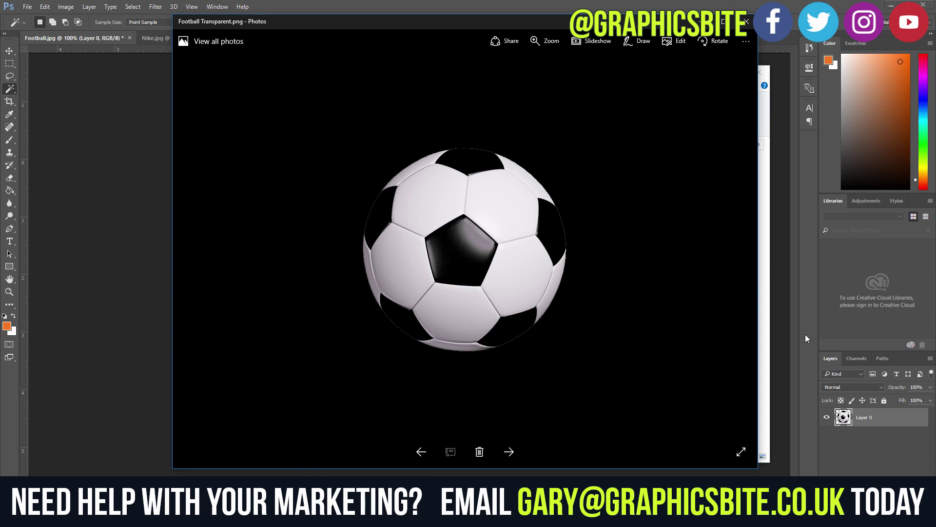
key(alt+F4)
In the Nike image, convert the locked background into a regular layer with the default name.
key(ctrl+space)
key(ctrl+Tab)
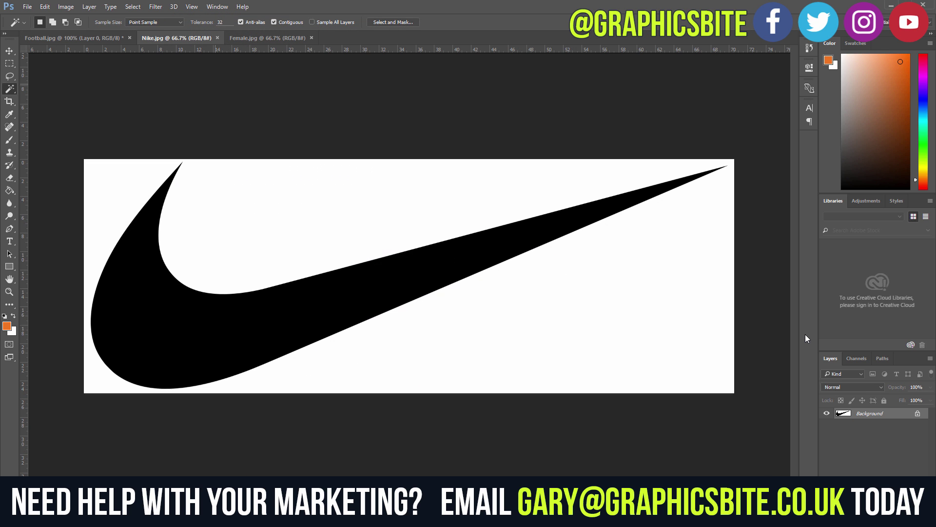
right_click(881, 413)
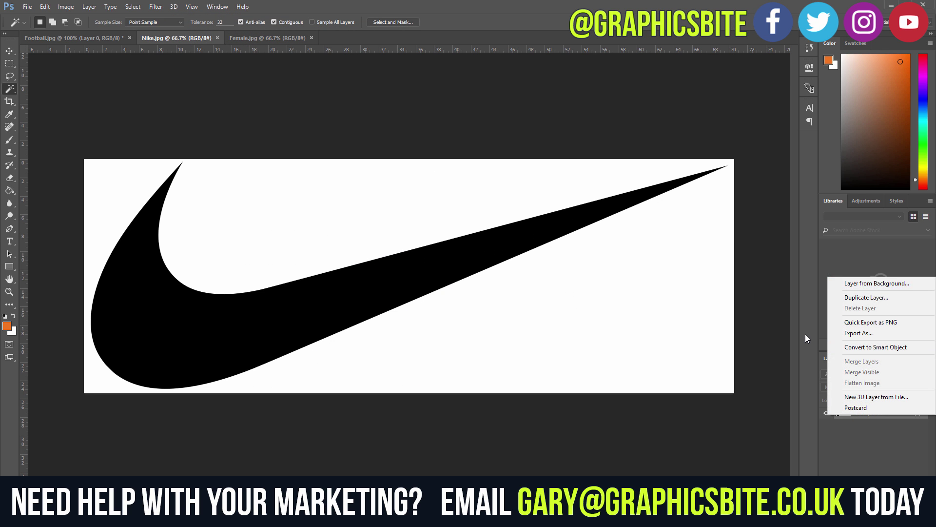
click(881, 284)
key(Return)
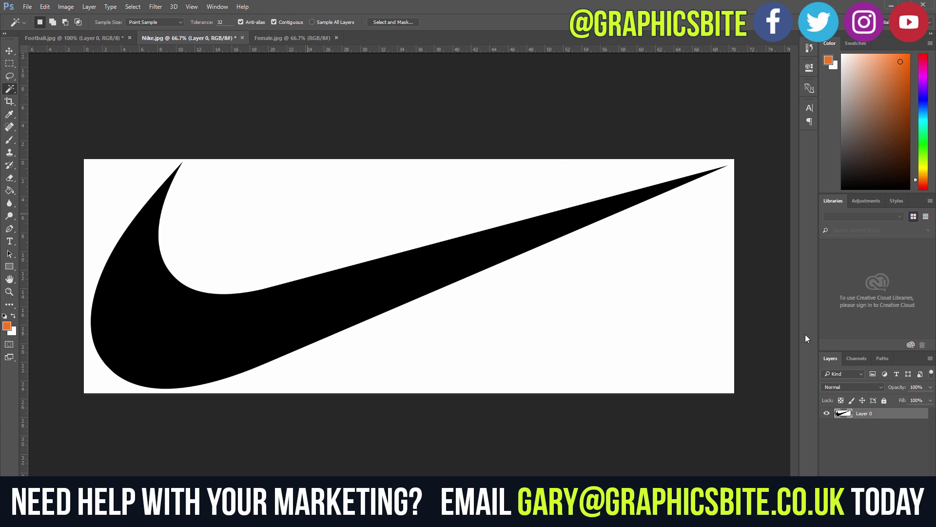
Select the white area around the Nike swoosh with the Magic Wand, delete it and clear the selection.
click(551, 269)
key(Delete)
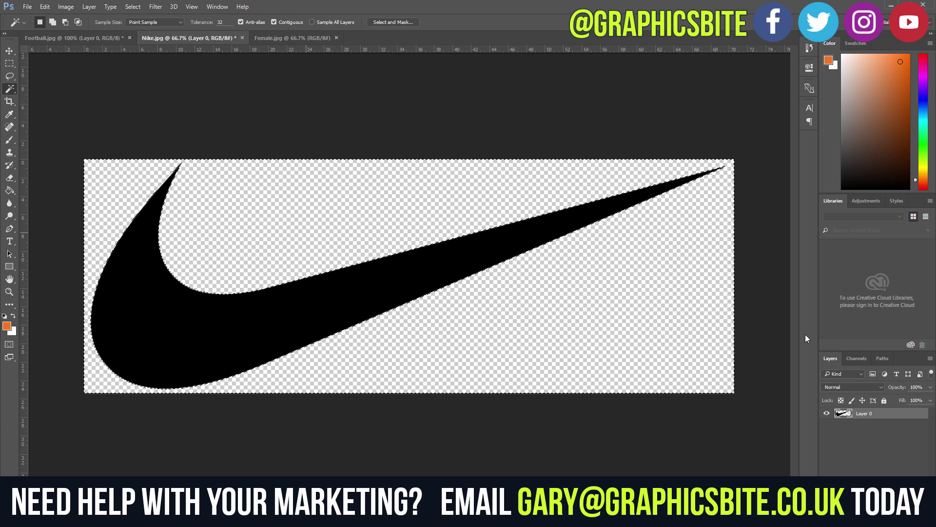
key(ctrl+d)
In the Female image, select the white background with the Magic Wand and check the selection edge around the pointing hand.
key(ctrl+Tab)
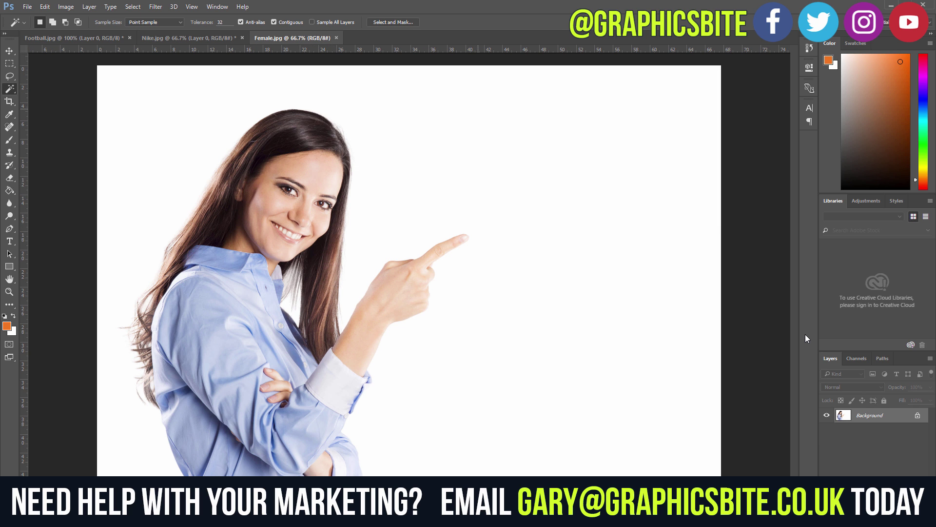
click(535, 110)
key(ctrl+plus)
key(ctrl+plus)
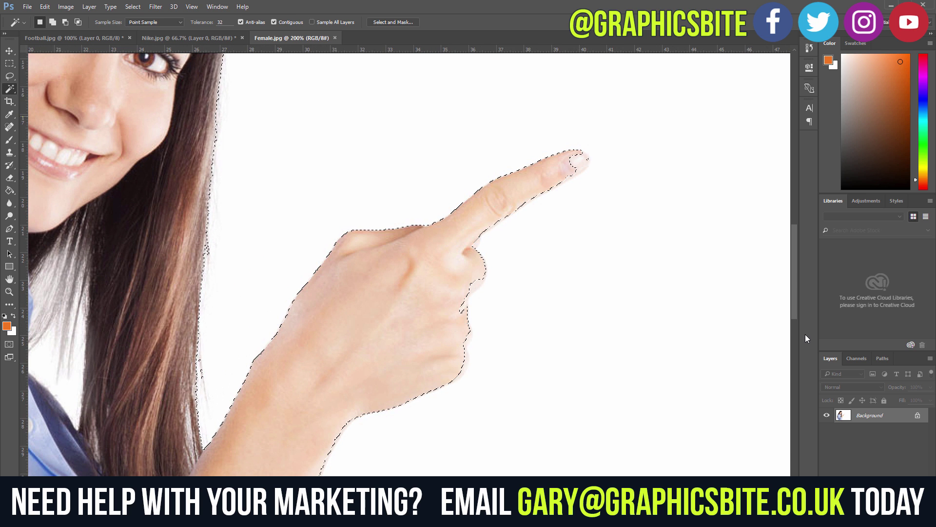
key(ctrl+minus)
key(ctrl+minus)
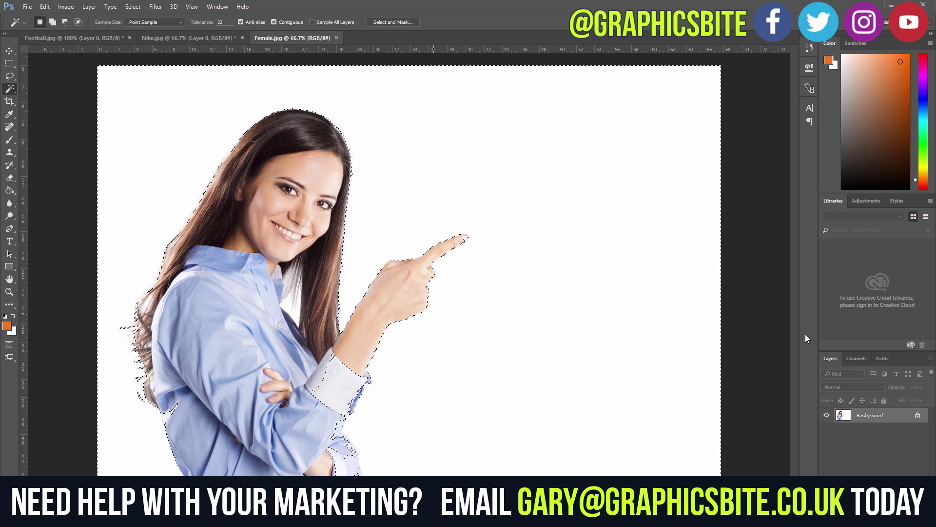
key(ctrl+plus)
key(ctrl+plus)
key(ctrl+plus)
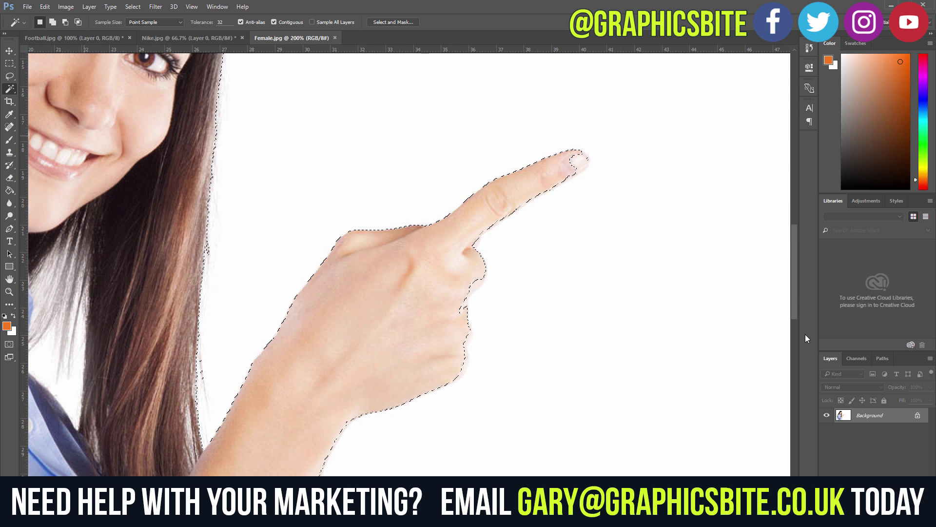
Subtract the fingertip and the missed edges of the hand from the selection using the Quick Selection tool with a 13 px brush.
click(9, 89)
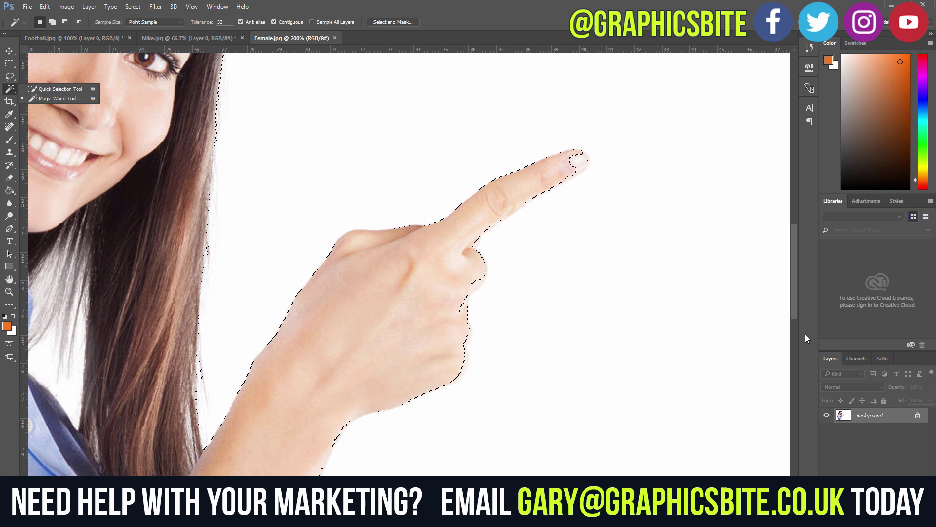
click(40, 90)
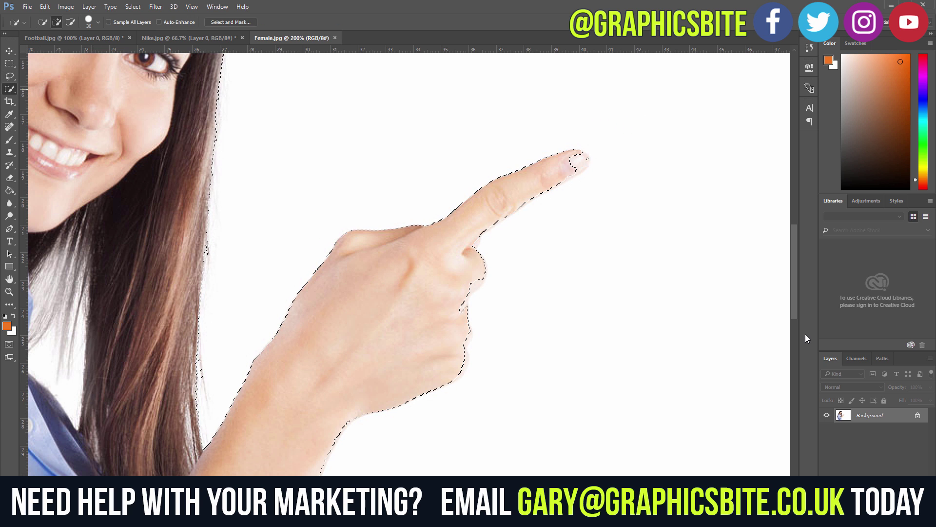
key(alt)
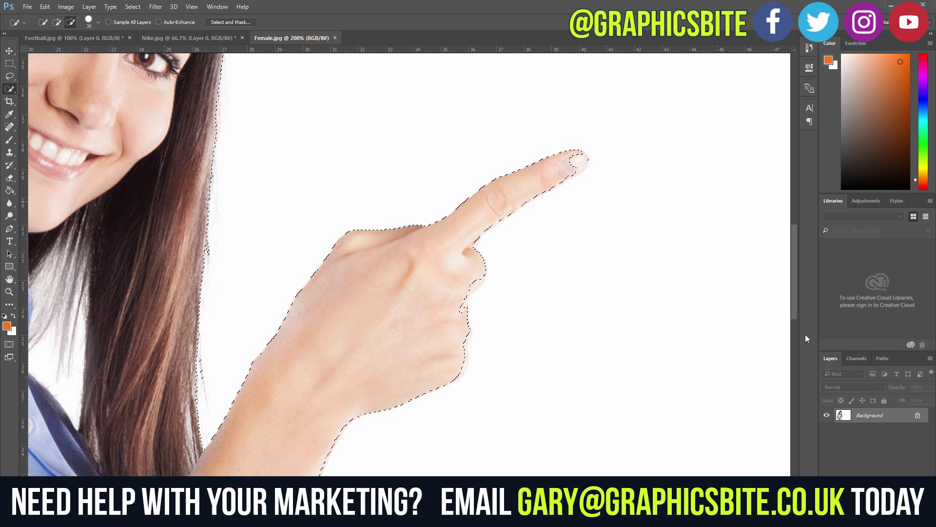
click(98, 22)
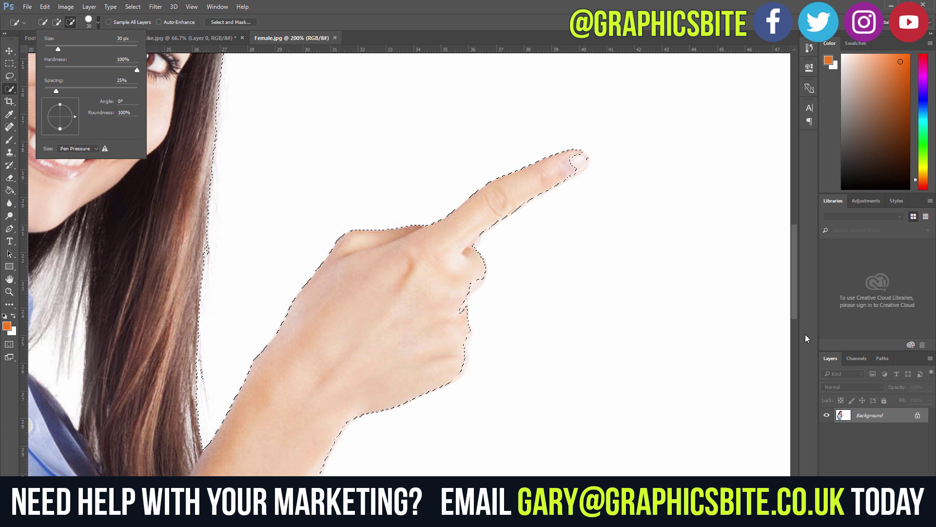
drag(58, 49, 51, 49)
key(Return)
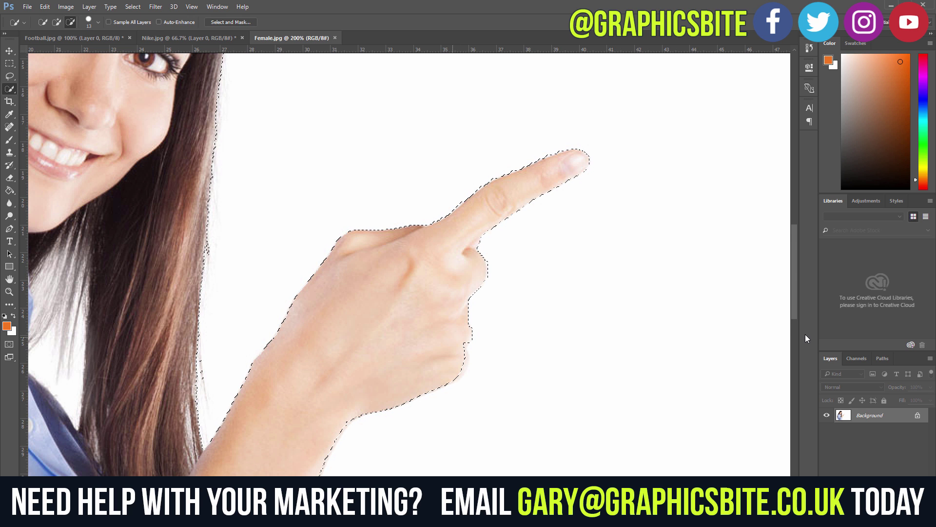
Remove the white shirt cuff from the selection and check the edge along the sleeve and elbow.
scroll(805, 338, down, 2)
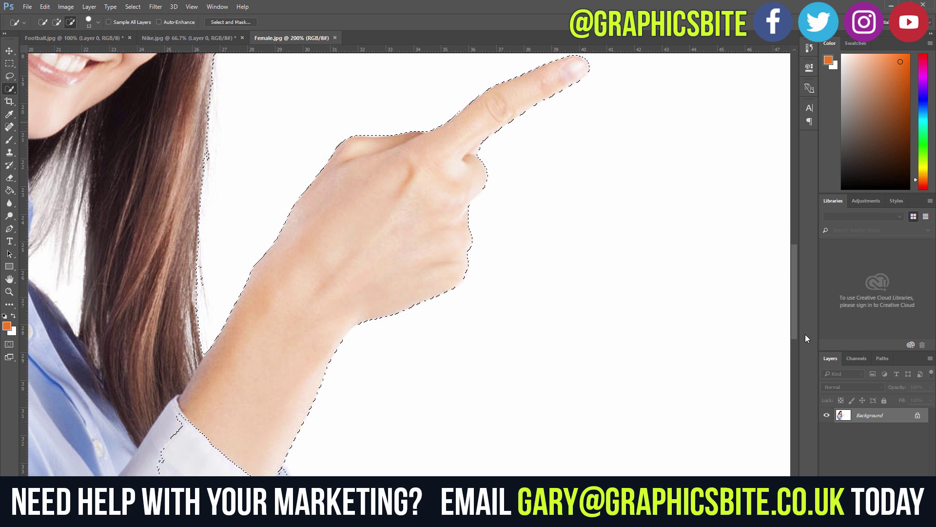
scroll(806, 338, down, 2)
scroll(806, 338, down, 2)
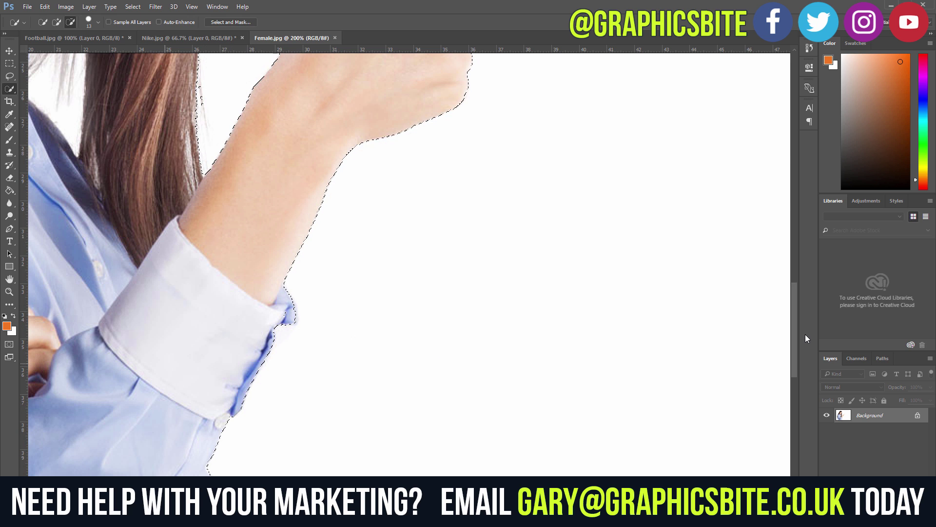
scroll(806, 338, down, 2)
scroll(806, 338, down, 3)
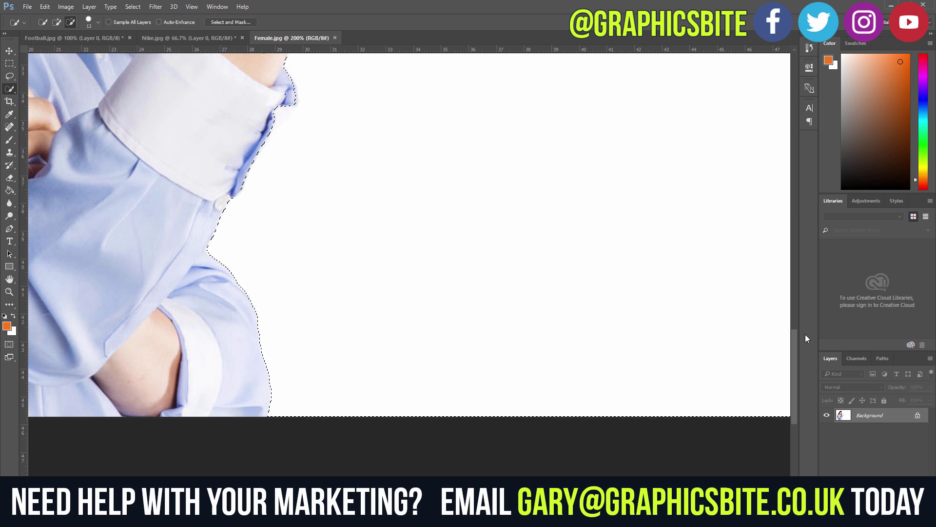
Inspect the selection edge around the woman's hair, head and back, and across the whole image.
scroll(806, 338, left, 5)
scroll(806, 338, up, 4)
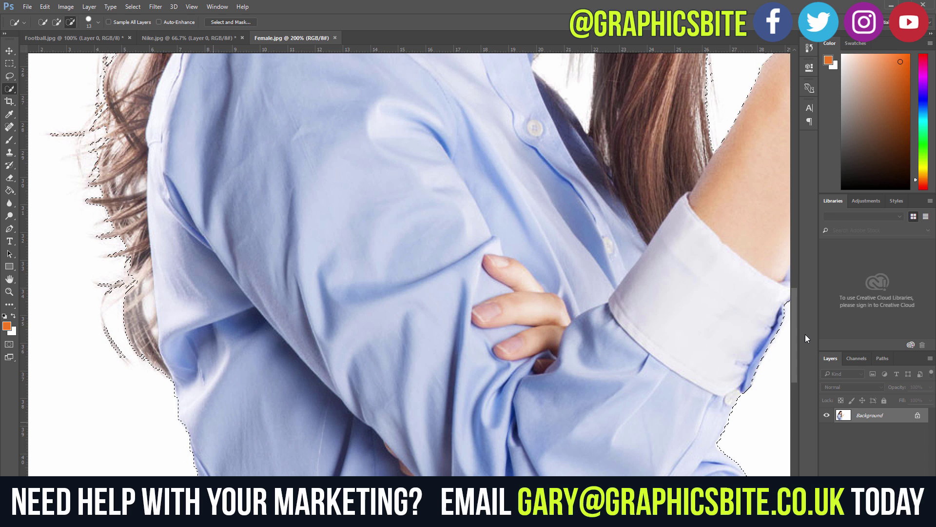
scroll(806, 338, up, 1)
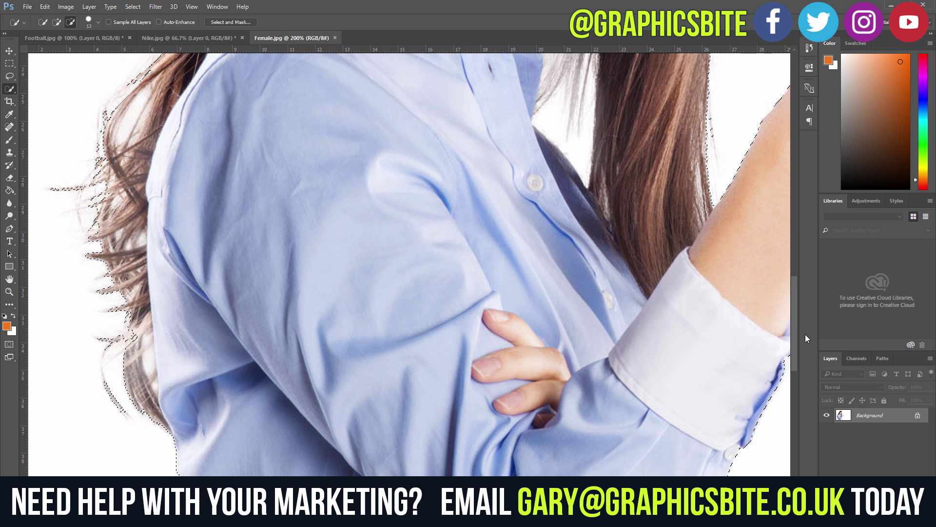
scroll(805, 338, up, 8)
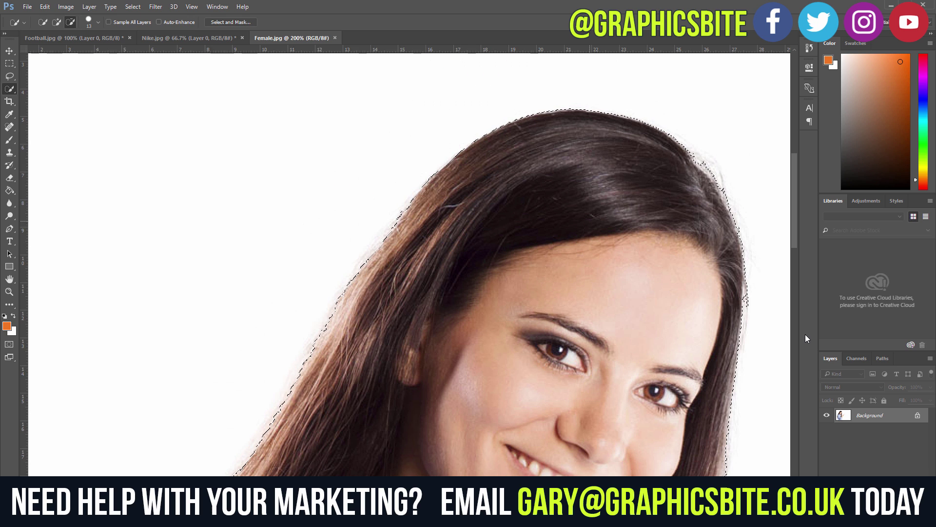
scroll(806, 338, down, 1)
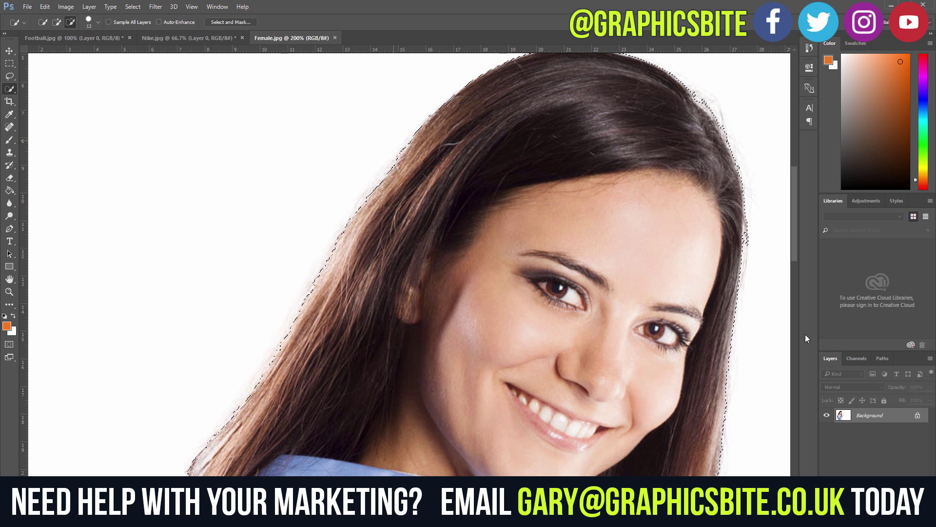
scroll(805, 338, down, 1)
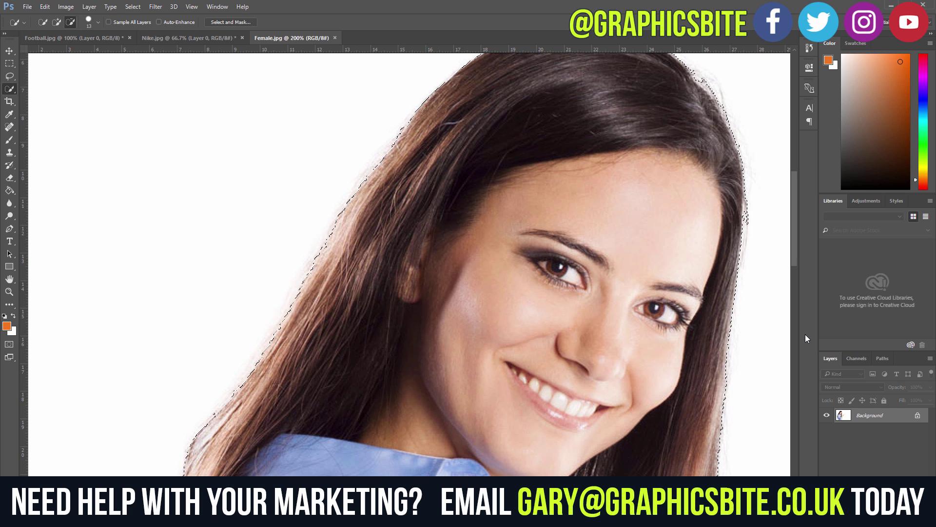
scroll(806, 338, down, 10)
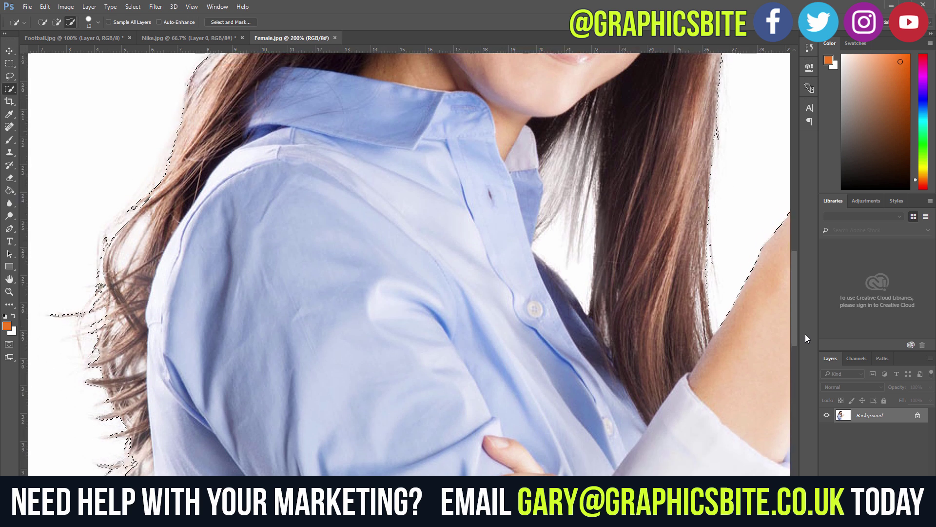
scroll(806, 338, down, 4)
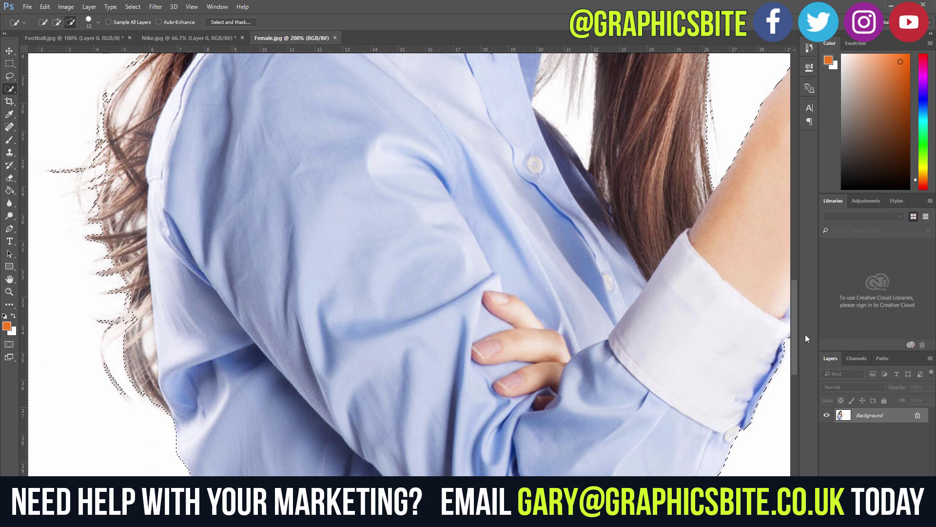
key(ctrl+minus)
key(ctrl+minus)
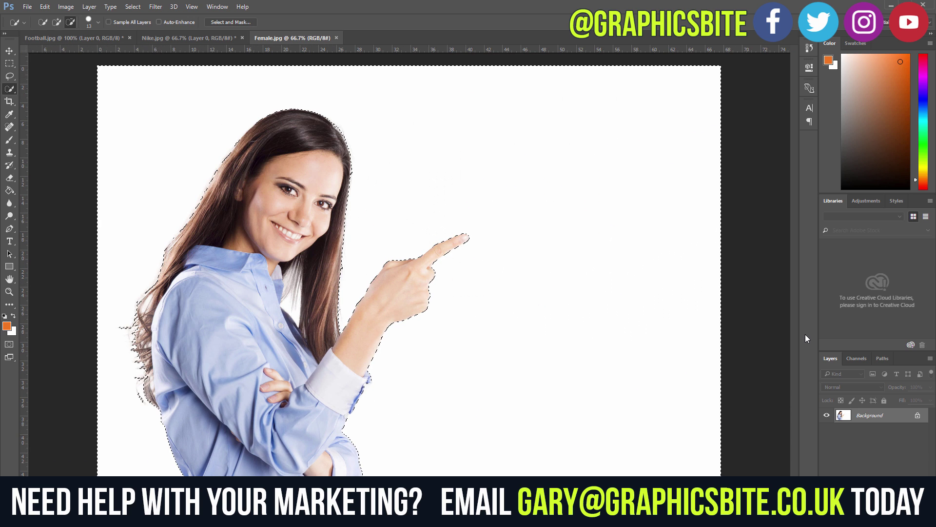
Convert the locked background into a regular layer with the default name, delete the selected white area and clear the selection.
key(i)
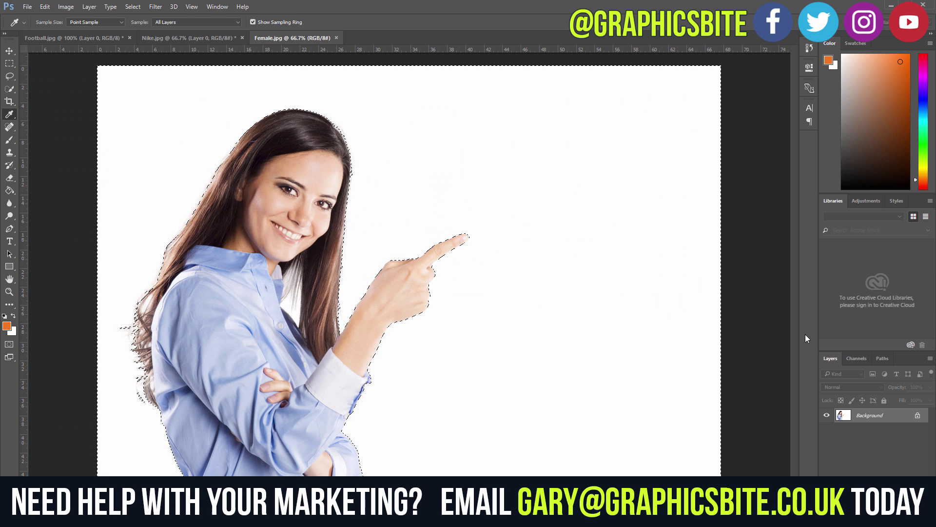
key(w)
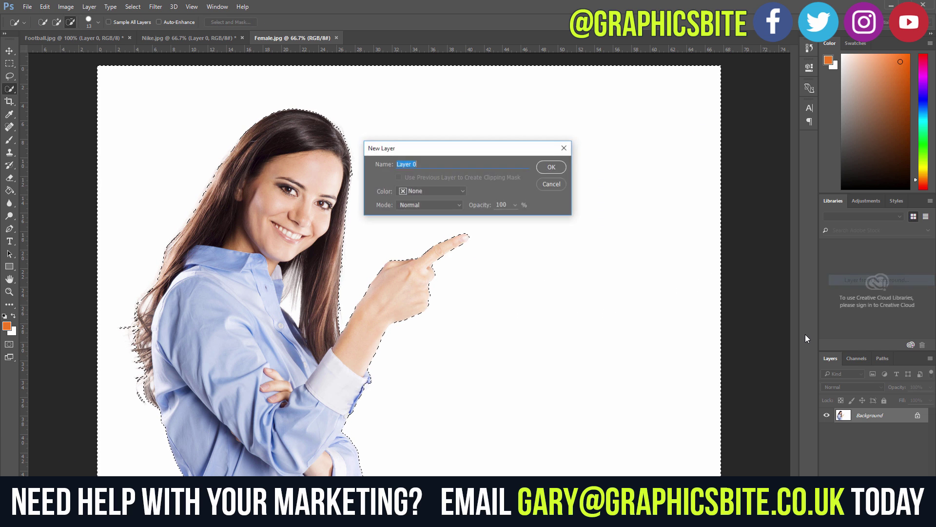
key(Return)
key(Delete)
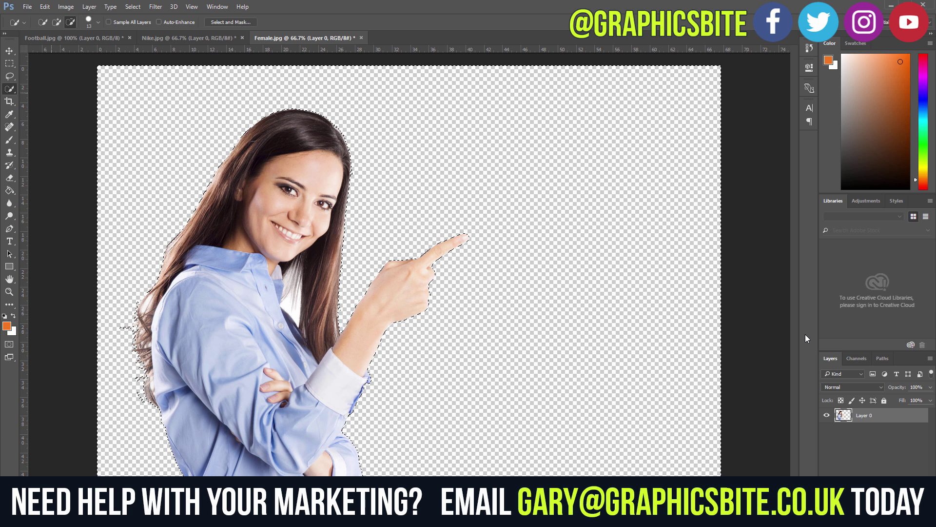
key(ctrl+d)
Add a new layer beneath the woman's layer and fill it with the orange foreground colour.
key(m)
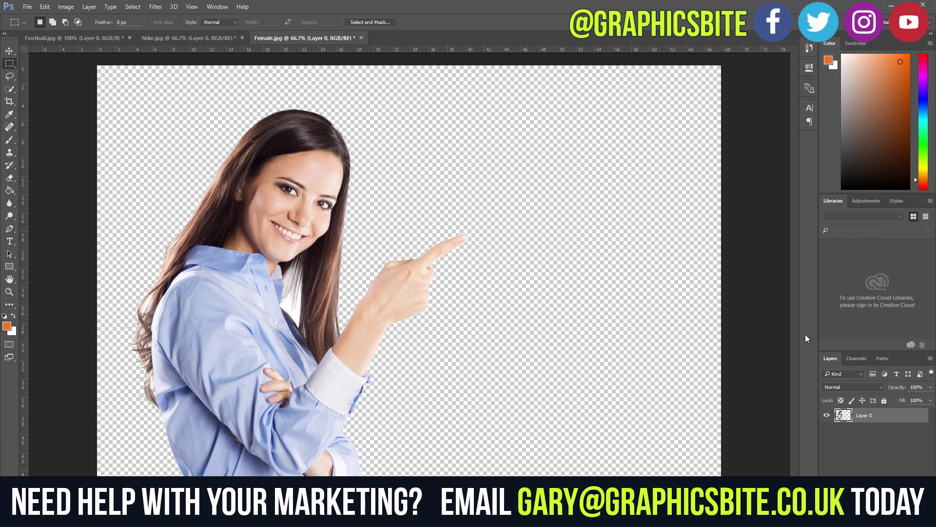
key(ctrl+shift+alt+n)
key(ctrl+bracketleft)
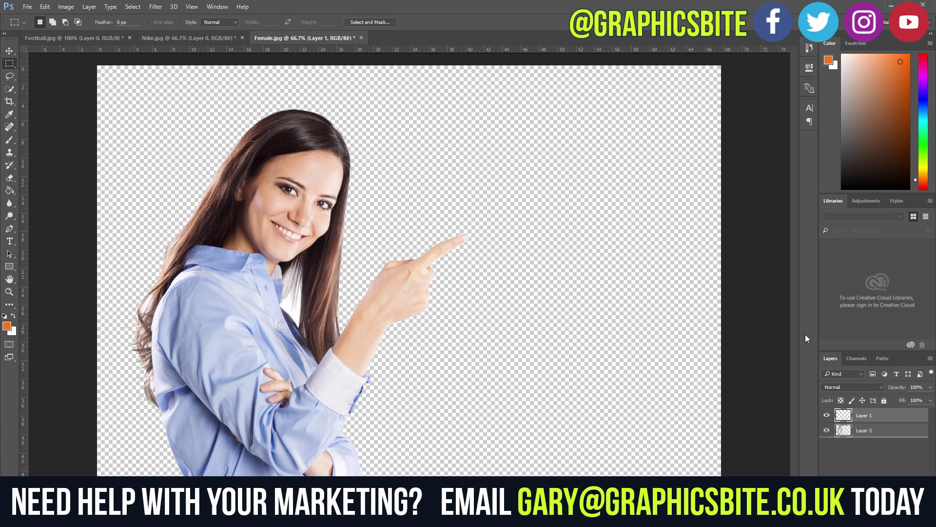
key(g)
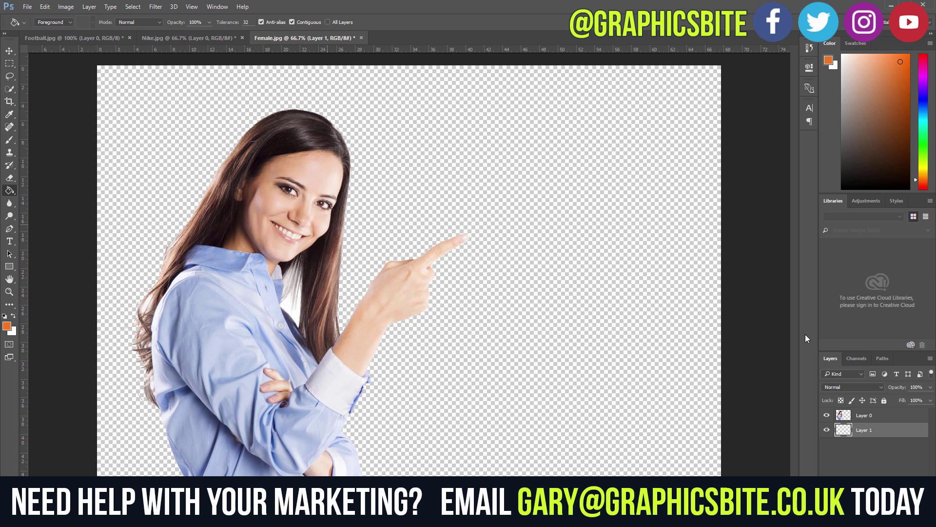
key(alt+BackSpace)
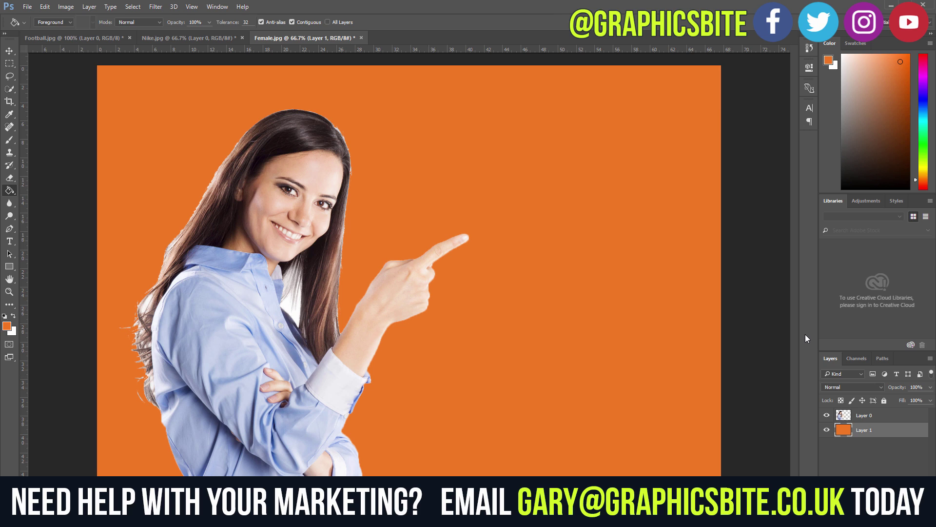
Select Layer 0, check the hand against the orange background and trim the white fringe around the pointing fingertip with the Eraser.
key(alt+bracketright)
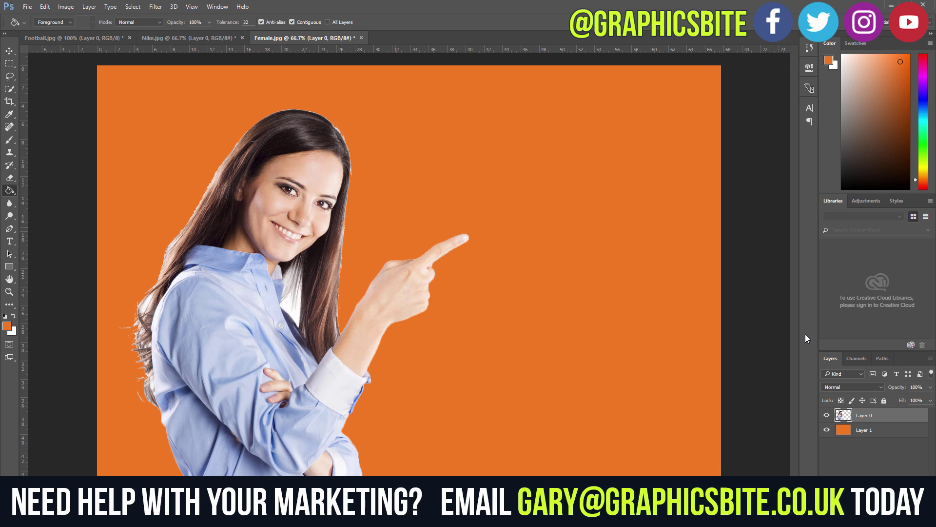
key(ctrl+plus)
key(ctrl+plus)
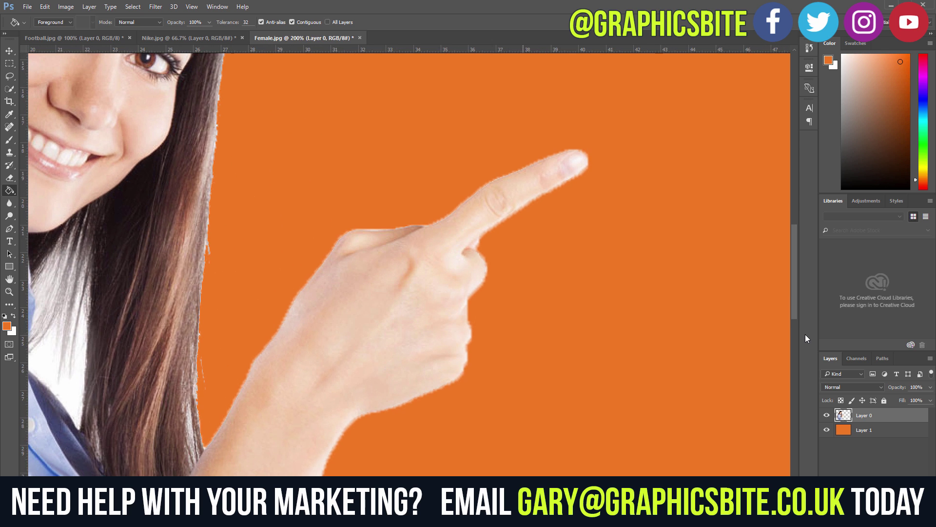
key(ctrl+minus)
key(ctrl+plus)
key(ctrl+plus)
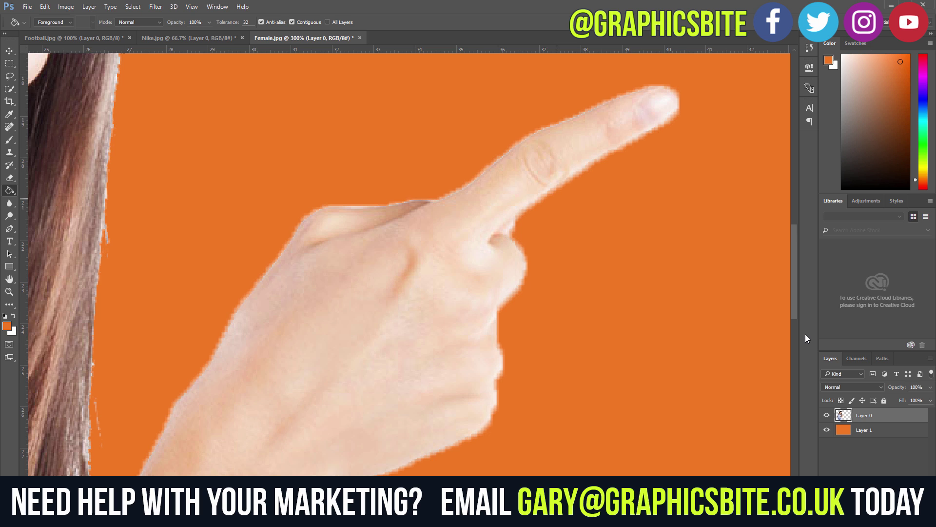
key(ctrl+minus)
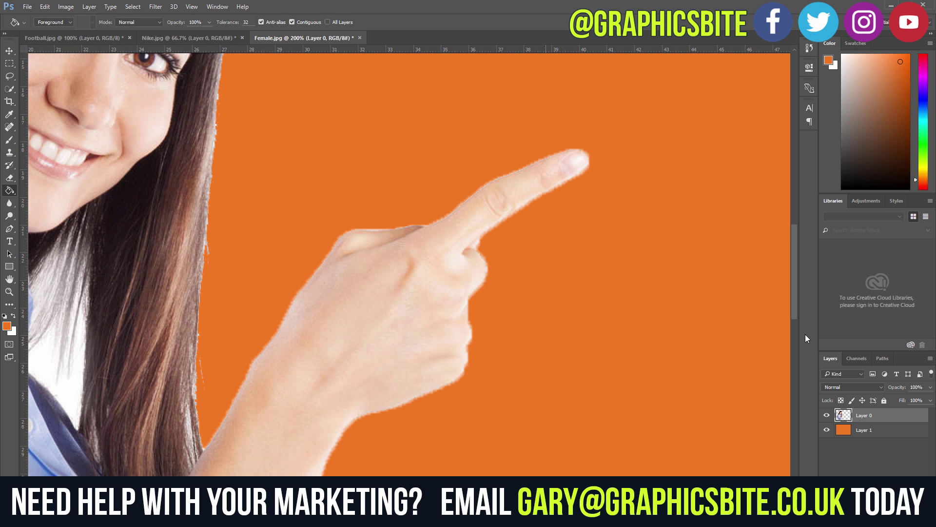
key(e)
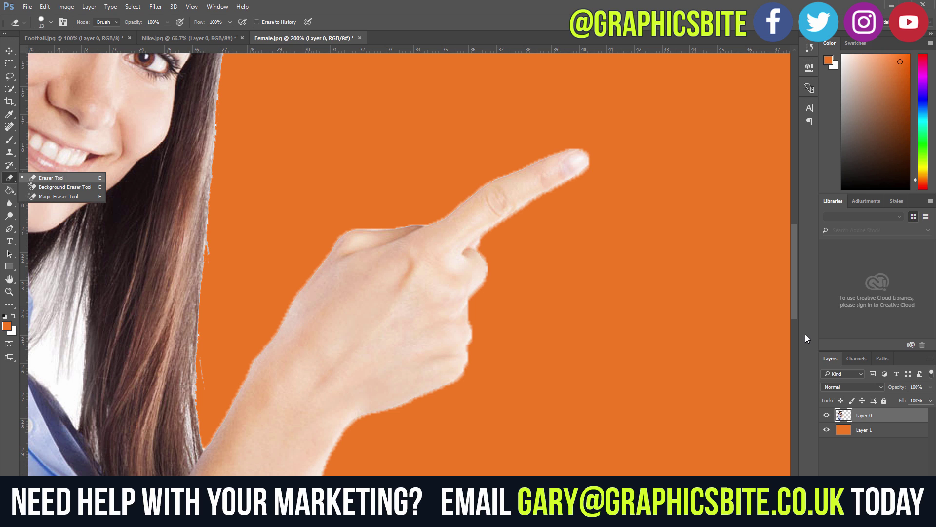
key(Escape)
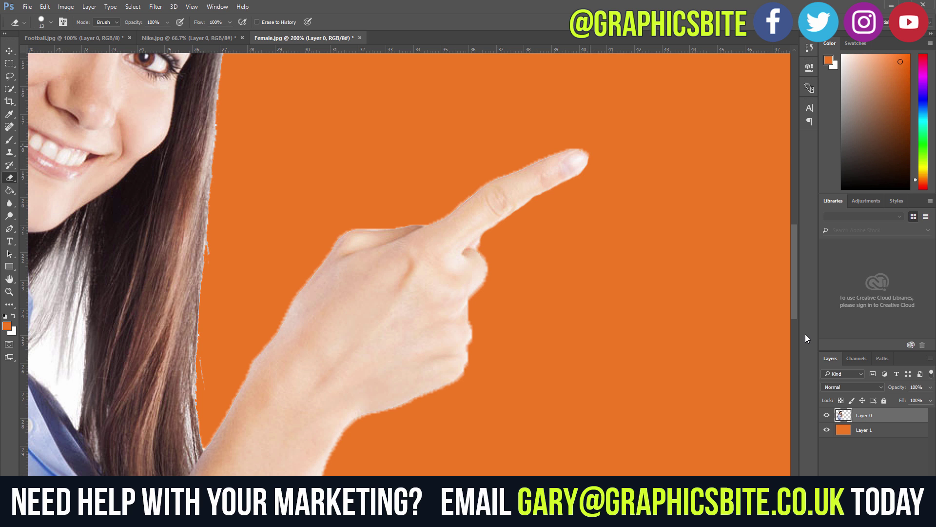
Erase the leftover white fringe along the hair on the right side of the head with the Eraser.
key(ctrl+minus)
key(ctrl+minus)
key(ctrl+minus)
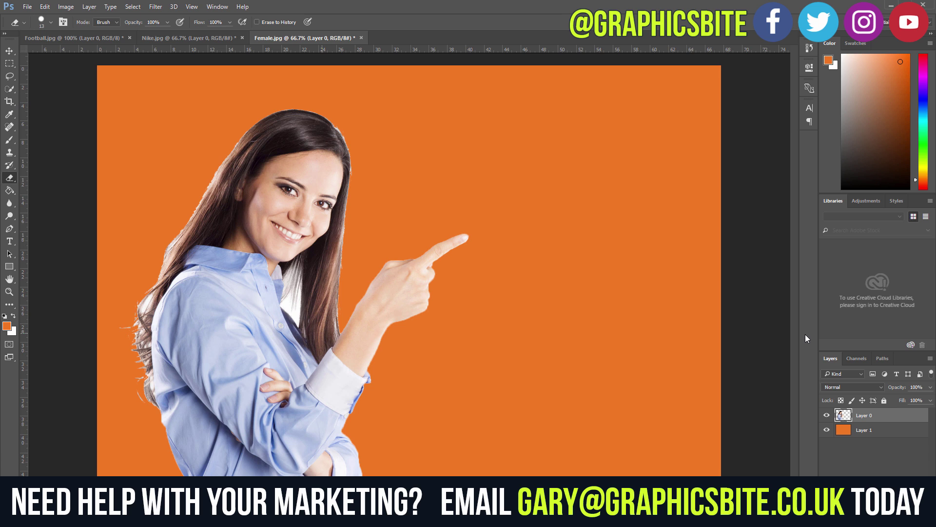
key(ctrl+plus)
key(ctrl+plus)
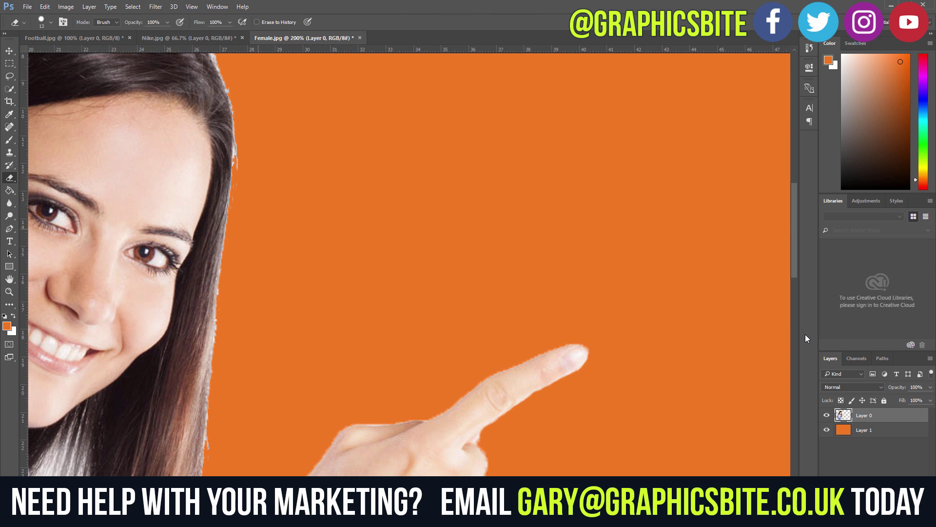
scroll(806, 334, up, 3)
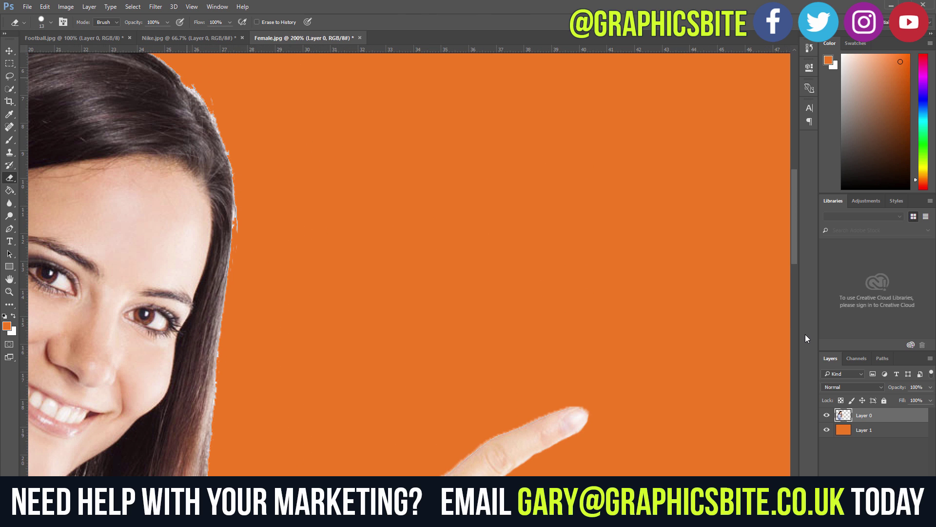
drag(187, 77, 225, 148)
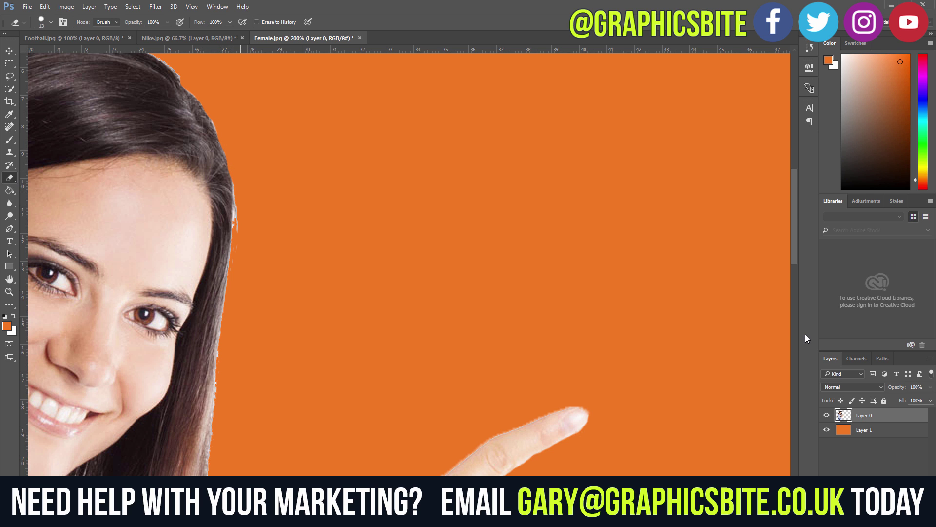
drag(234, 199, 235, 231)
click(236, 226)
key(ctrl+minus)
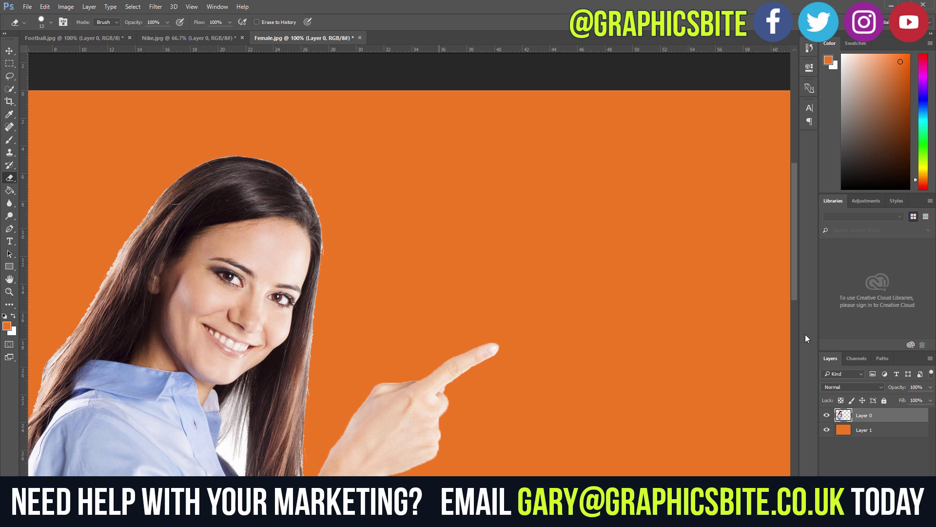
scroll(336, 264, left, 6)
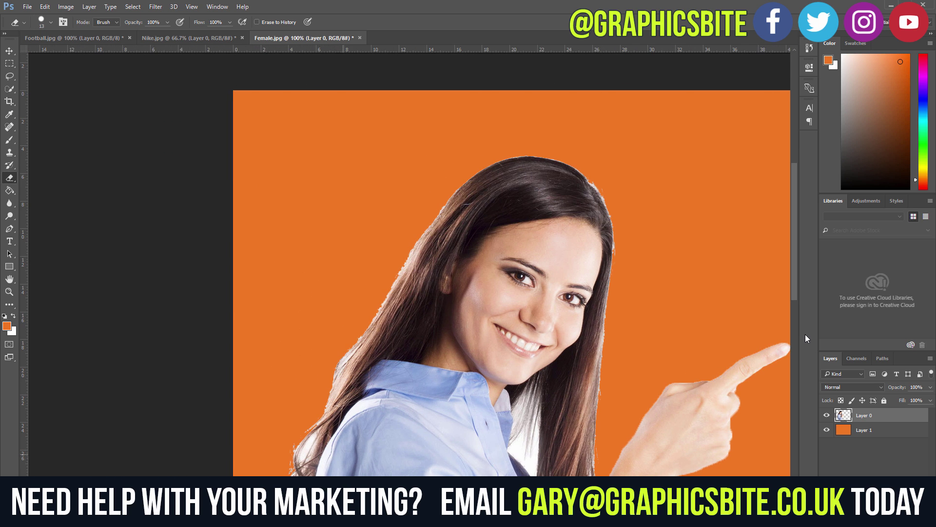
Delete the white patches enclosed by the hair beside the shoulder using the Magic Wand, and clear the selection.
key(ctrl+plus)
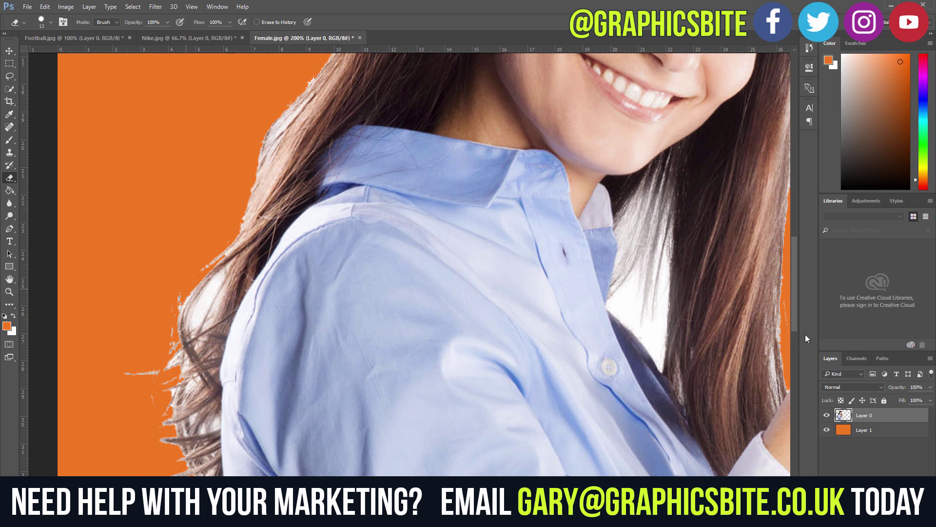
key(shift+w)
click(206, 309)
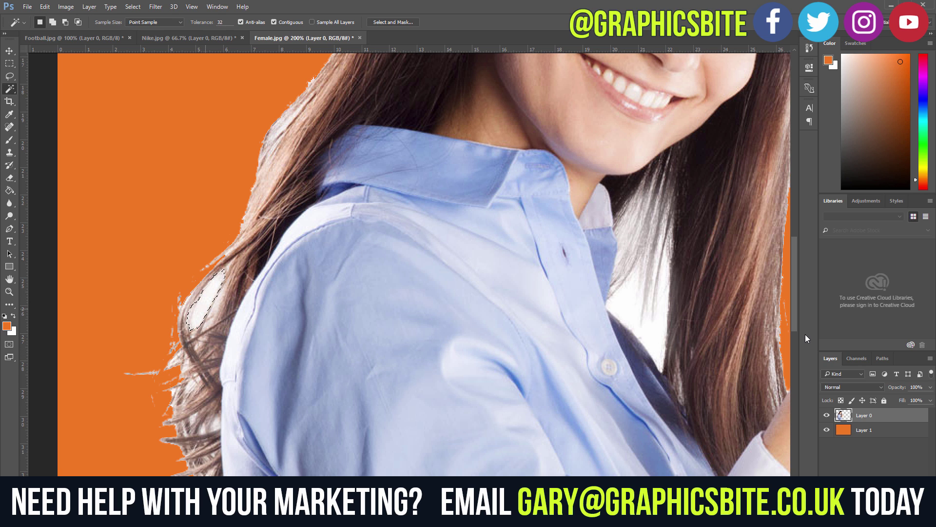
key(Delete)
click(210, 315)
key(Delete)
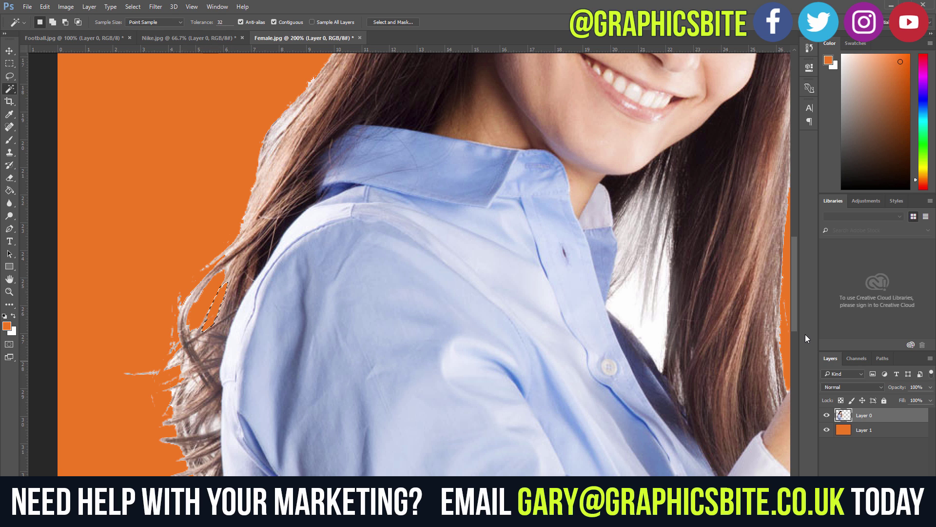
key(m)
key(ctrl+d)
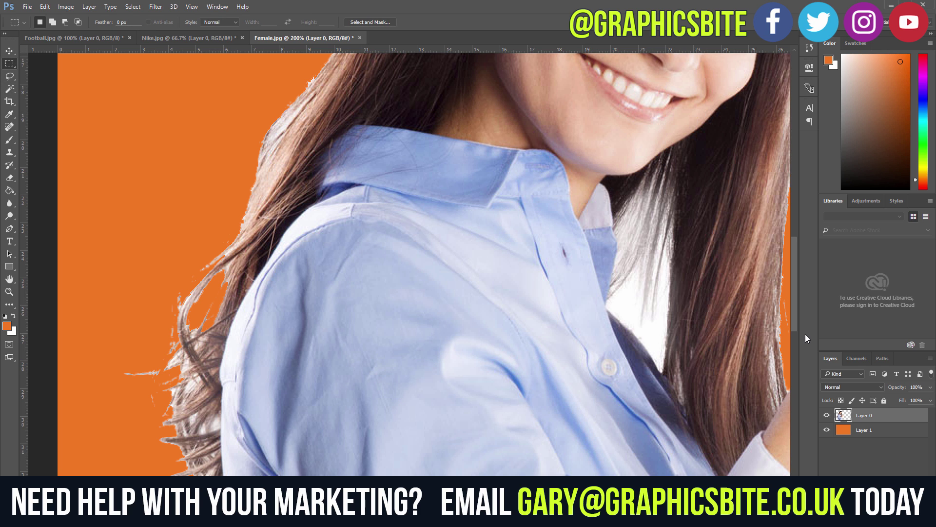
Enlarge the Eraser brush and erase the wispy hair curls and white fringe beside the sleeve, down to the elbow.
key(e)
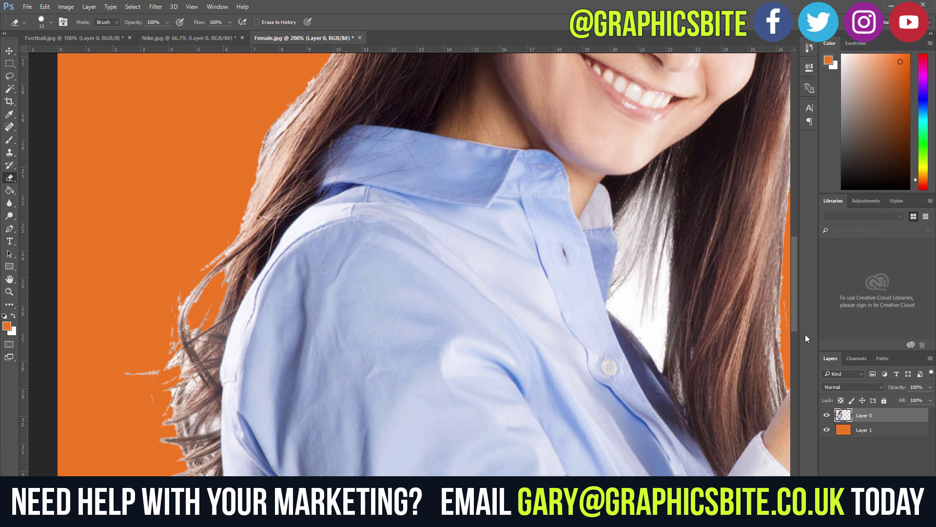
key(ctrl+minus)
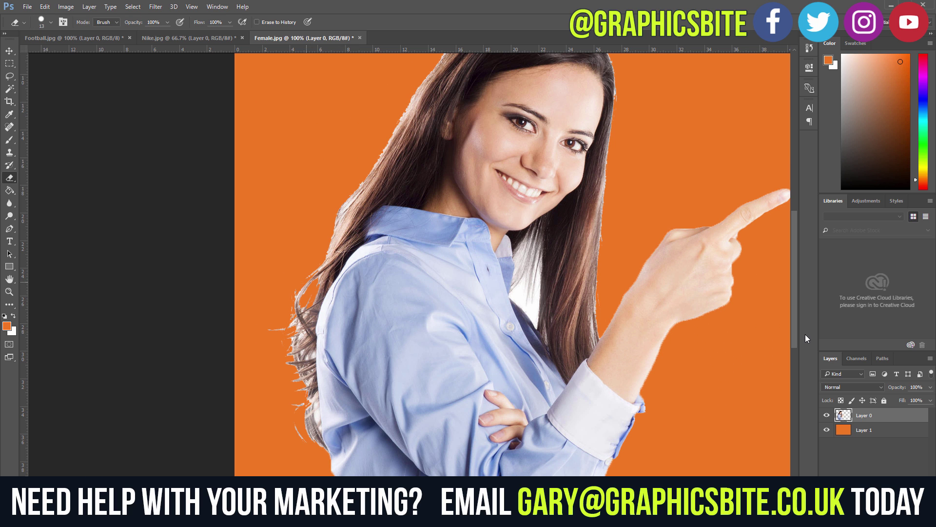
key(ctrl+plus)
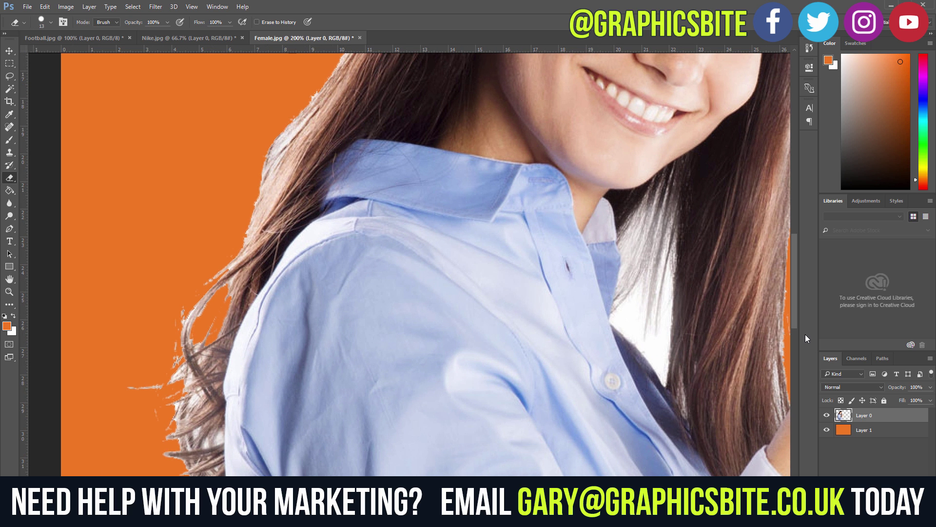
click(51, 22)
drag(63, 54, 65, 54)
click(51, 22)
mouse_move(224, 247)
mouse_down()
mouse_move(181, 368)
mouse_move(182, 303)
mouse_move(110, 410)
mouse_move(166, 387)
mouse_move(164, 411)
mouse_up()
scroll(164, 390, down, 3)
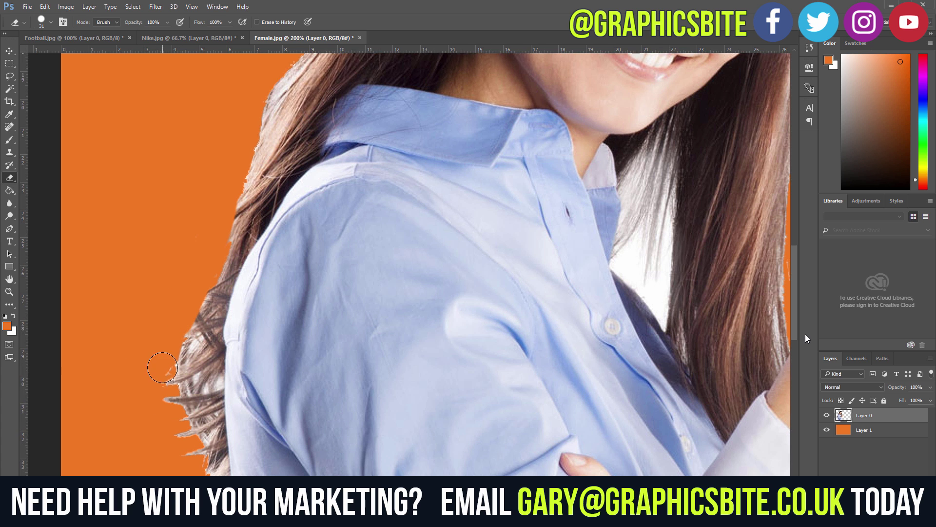
scroll(162, 367, down, 2)
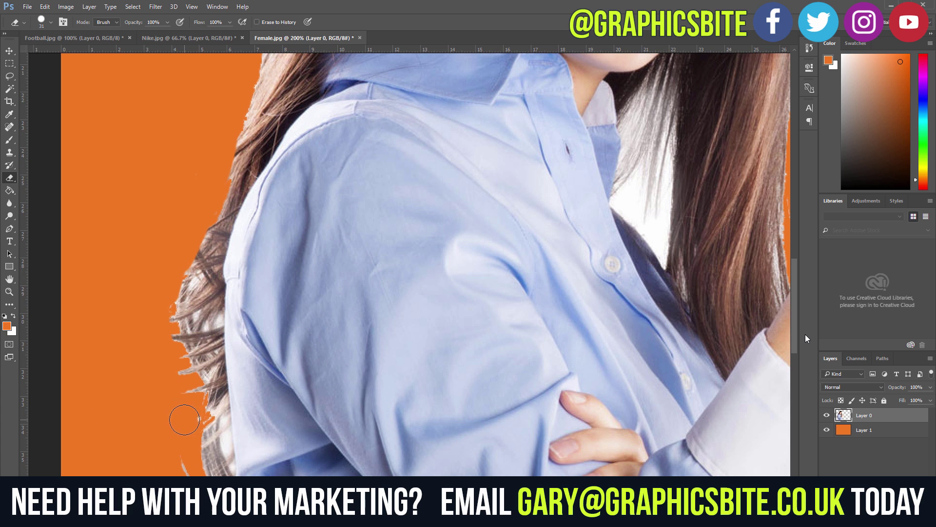
scroll(184, 441, down, 3)
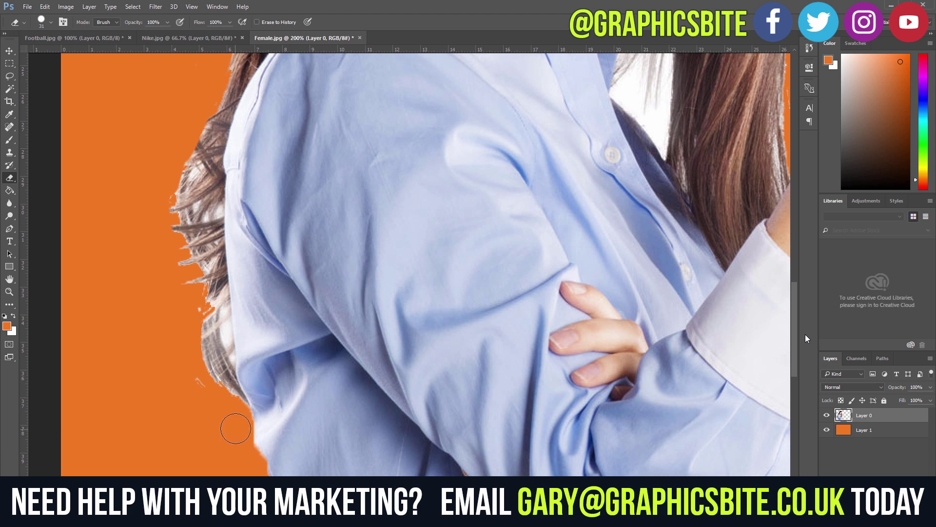
mouse_move(235, 428)
mouse_down()
mouse_move(198, 316)
mouse_move(204, 411)
mouse_move(222, 368)
mouse_move(212, 271)
mouse_move(220, 374)
mouse_move(196, 297)
mouse_move(174, 329)
mouse_move(214, 410)
mouse_move(193, 376)
mouse_move(181, 380)
mouse_move(193, 384)
mouse_move(186, 364)
mouse_move(204, 380)
mouse_move(156, 290)
mouse_move(169, 218)
mouse_move(203, 163)
mouse_move(207, 214)
mouse_move(181, 327)
mouse_move(186, 234)
mouse_move(199, 351)
mouse_move(205, 329)
mouse_move(214, 398)
mouse_move(208, 334)
mouse_up()
Smooth the outer hair edge with the Eraser, working upward from the sleeve past the shoulder to the collar.
scroll(200, 312, up, 4)
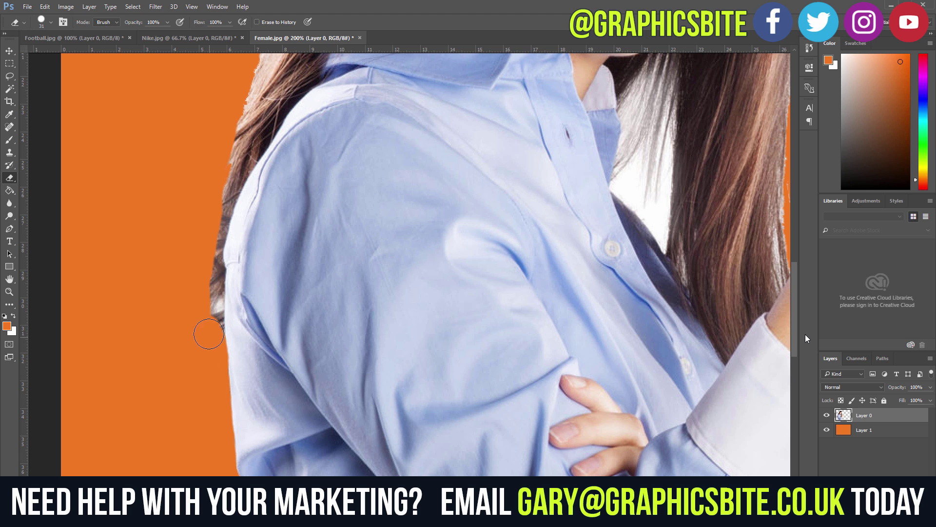
scroll(215, 254, up, 3)
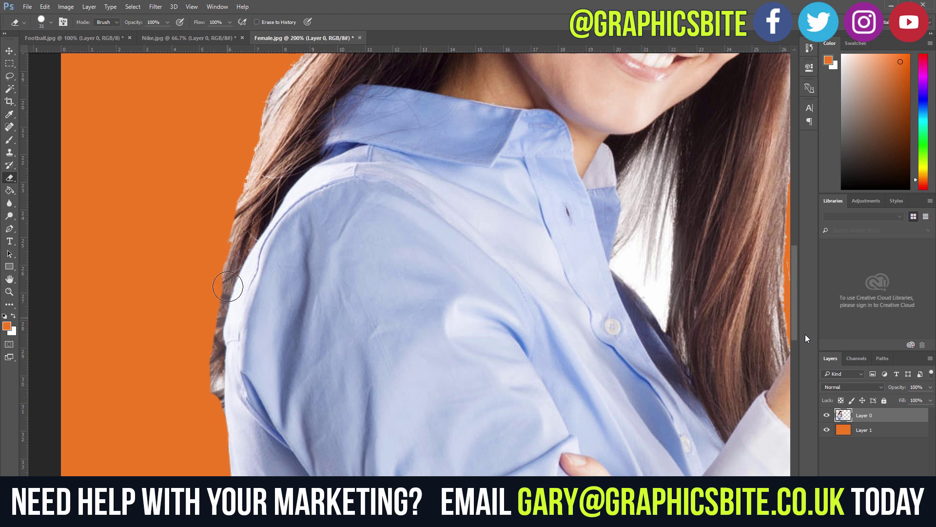
scroll(228, 287, up, 1)
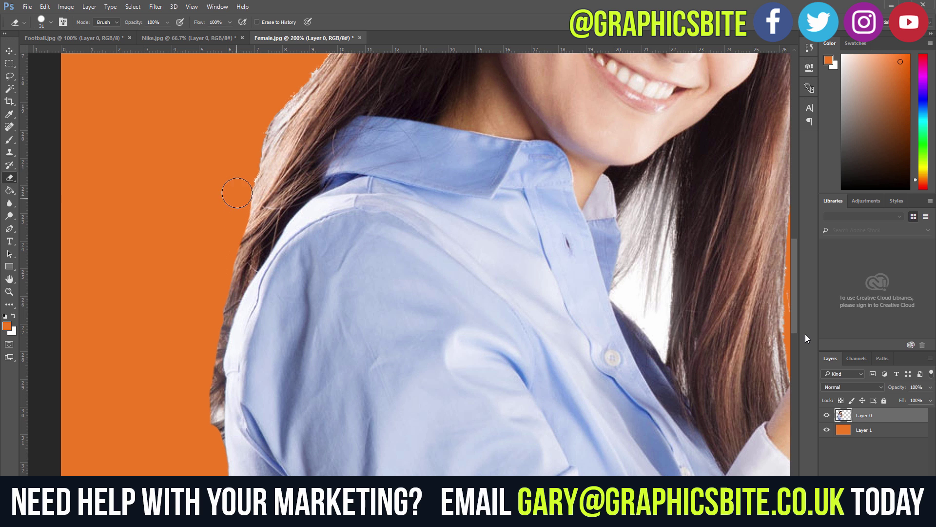
scroll(251, 146, up, 1)
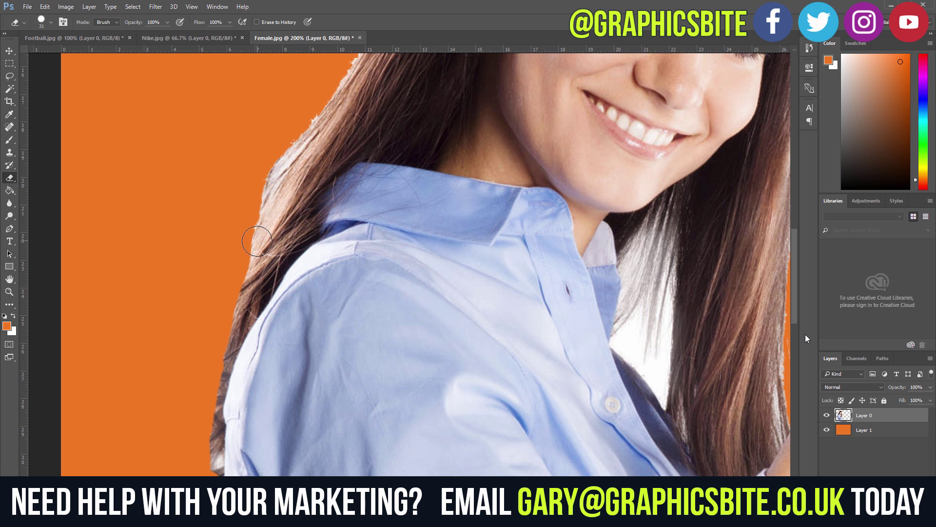
Delete the white gap between the collar and the hair with the Magic Wand, clear the selection and hide the orange Layer 1.
key(ctrl+minus)
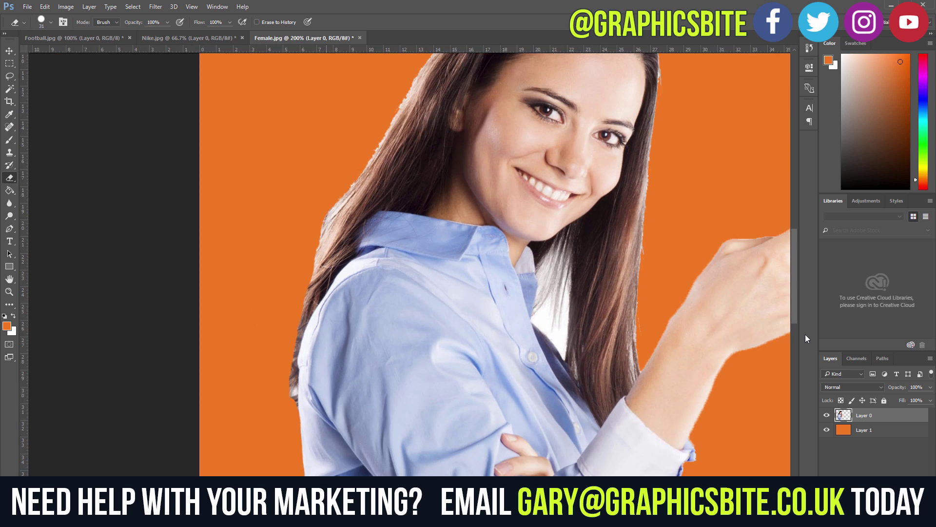
key(ctrl+minus)
key(ctrl+minus)
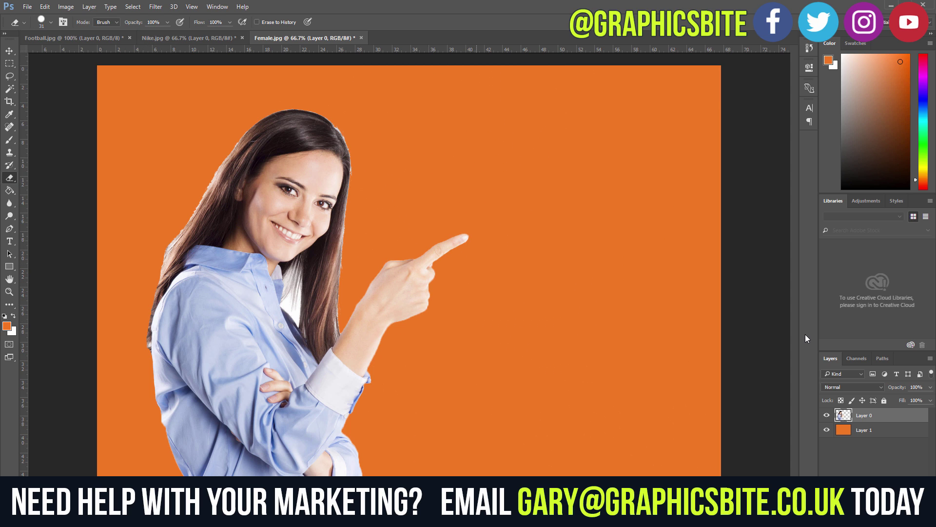
key(w)
click(293, 309)
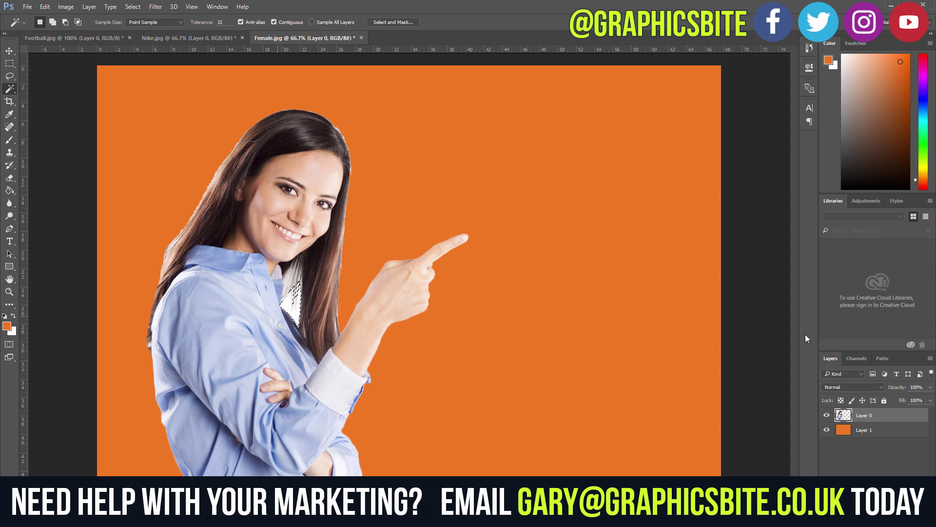
key(Delete)
key(ctrl+d)
key(m)
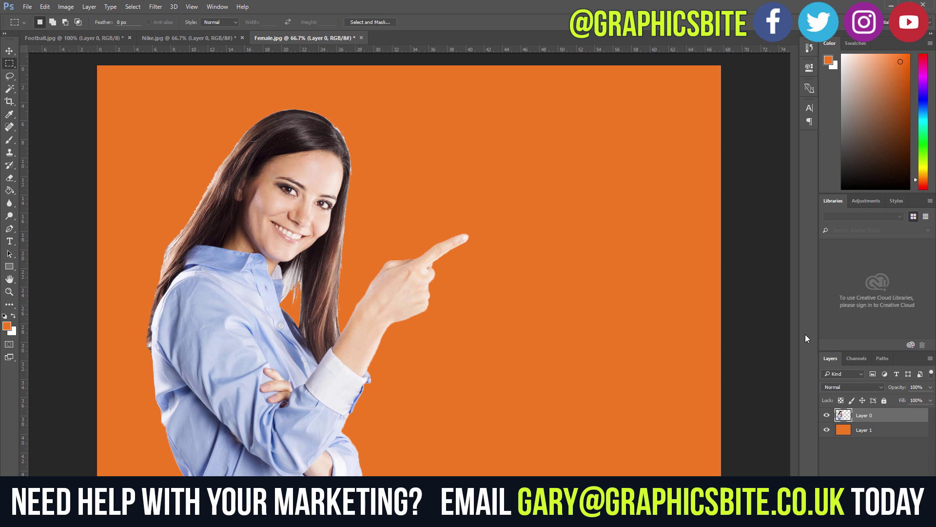
key(ctrl+z)
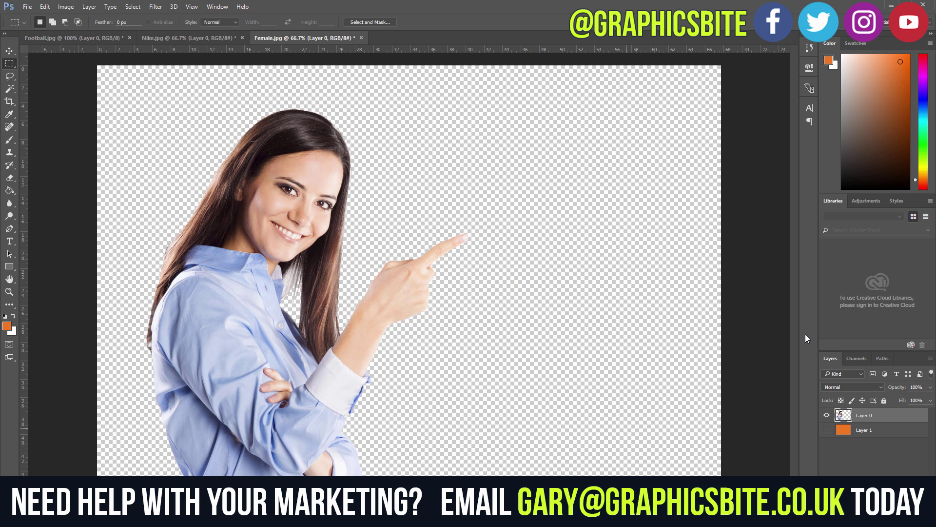